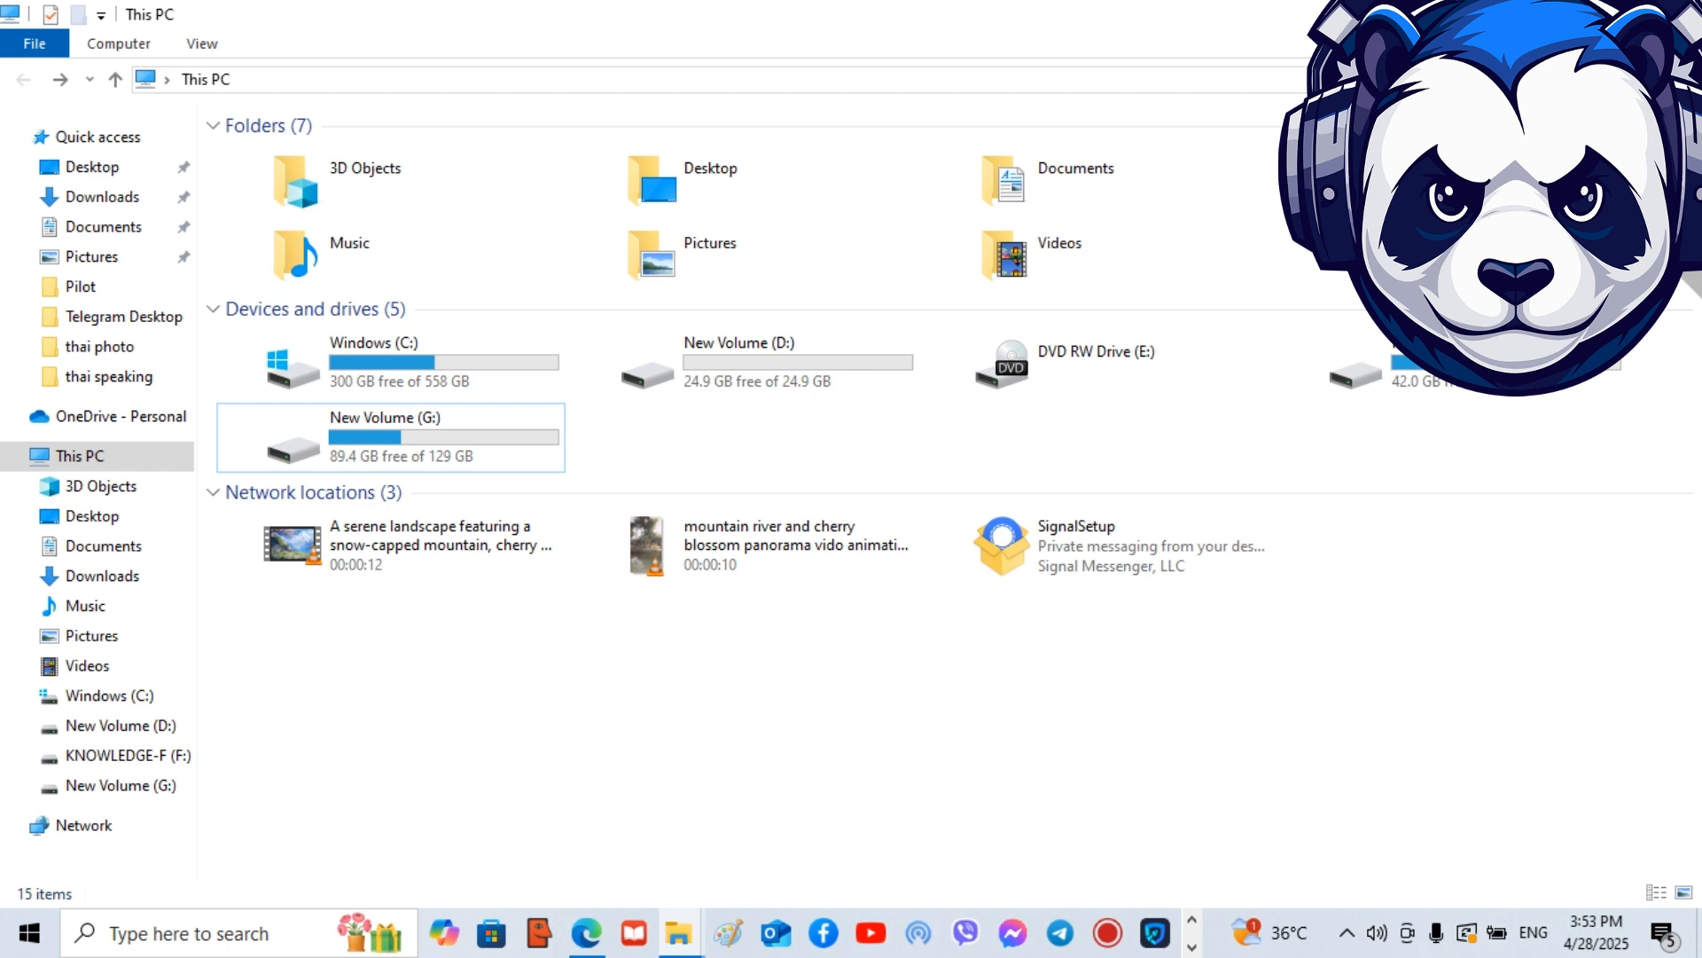
# Open Computer Management for This PC and show Disk Management in a maximized window.
pyautogui.click(390, 362)
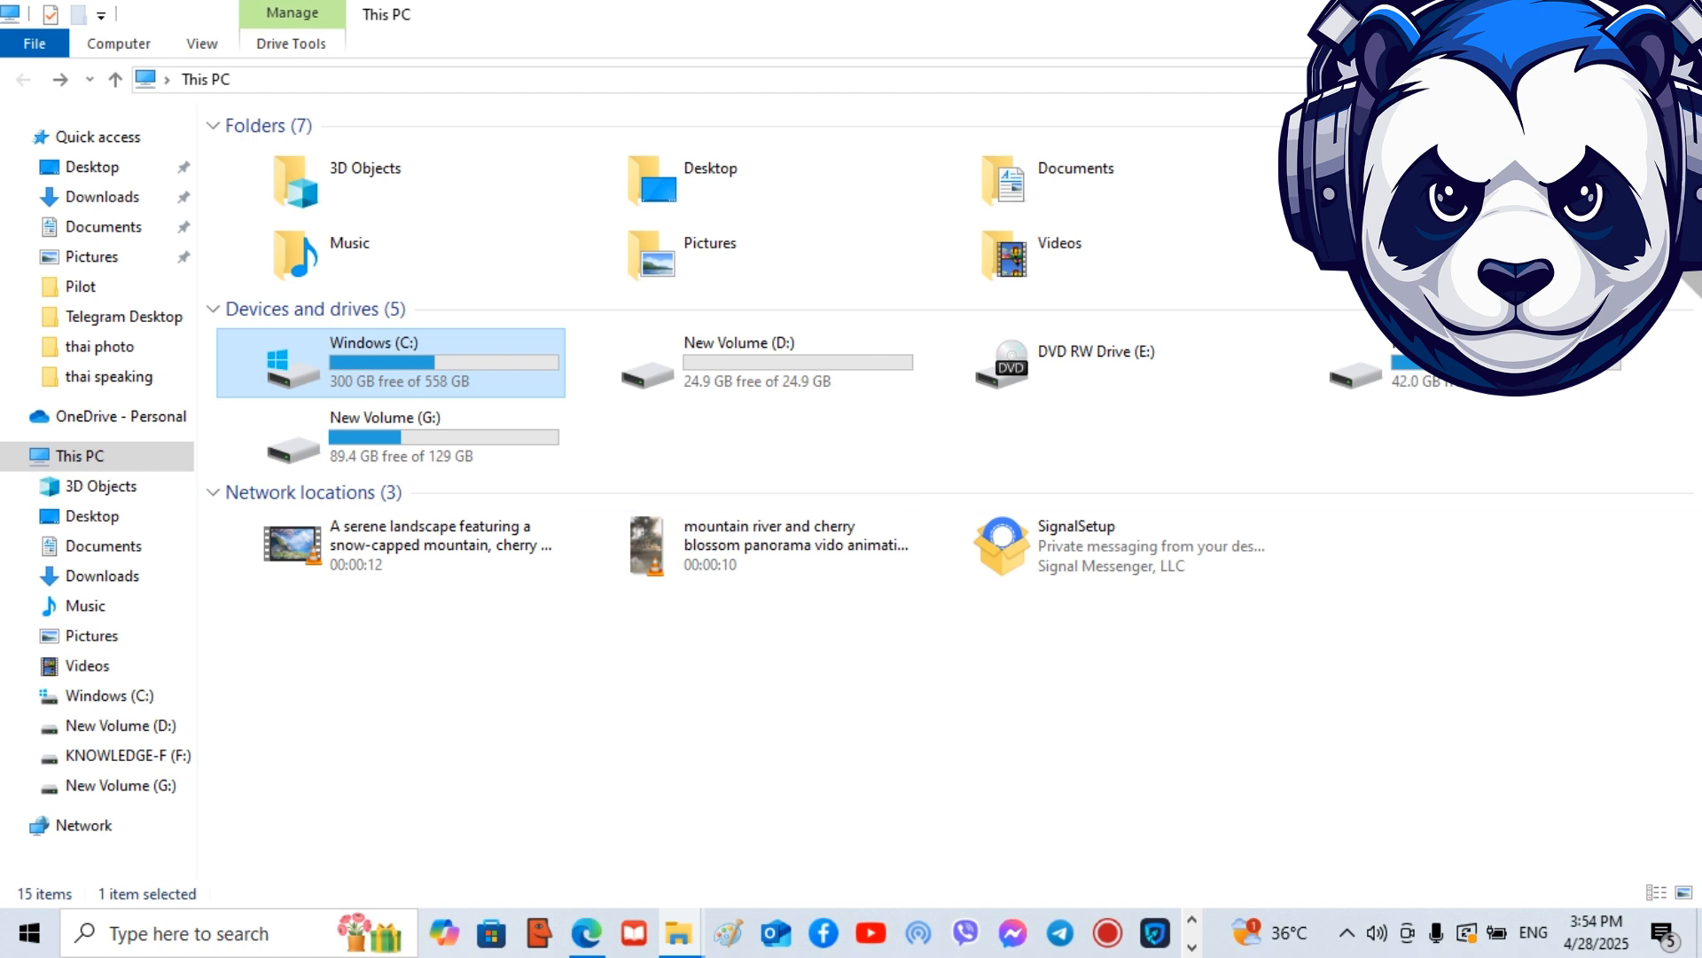
pyautogui.click(612, 441)
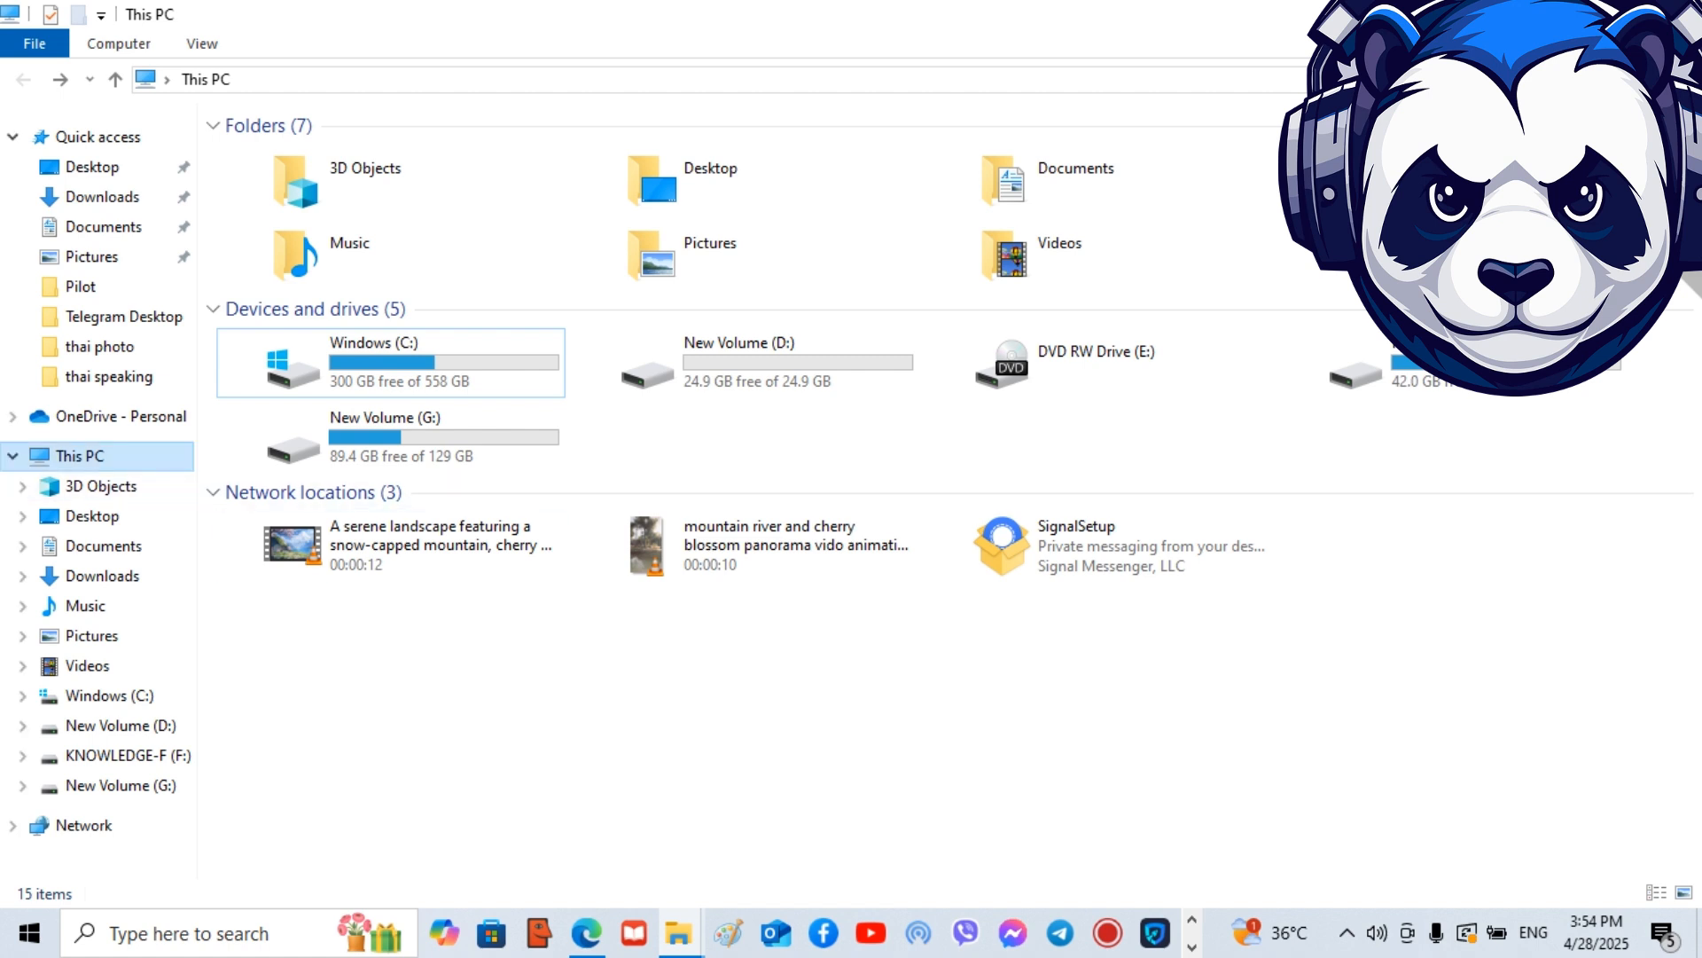
pyautogui.rightClick(109, 454)
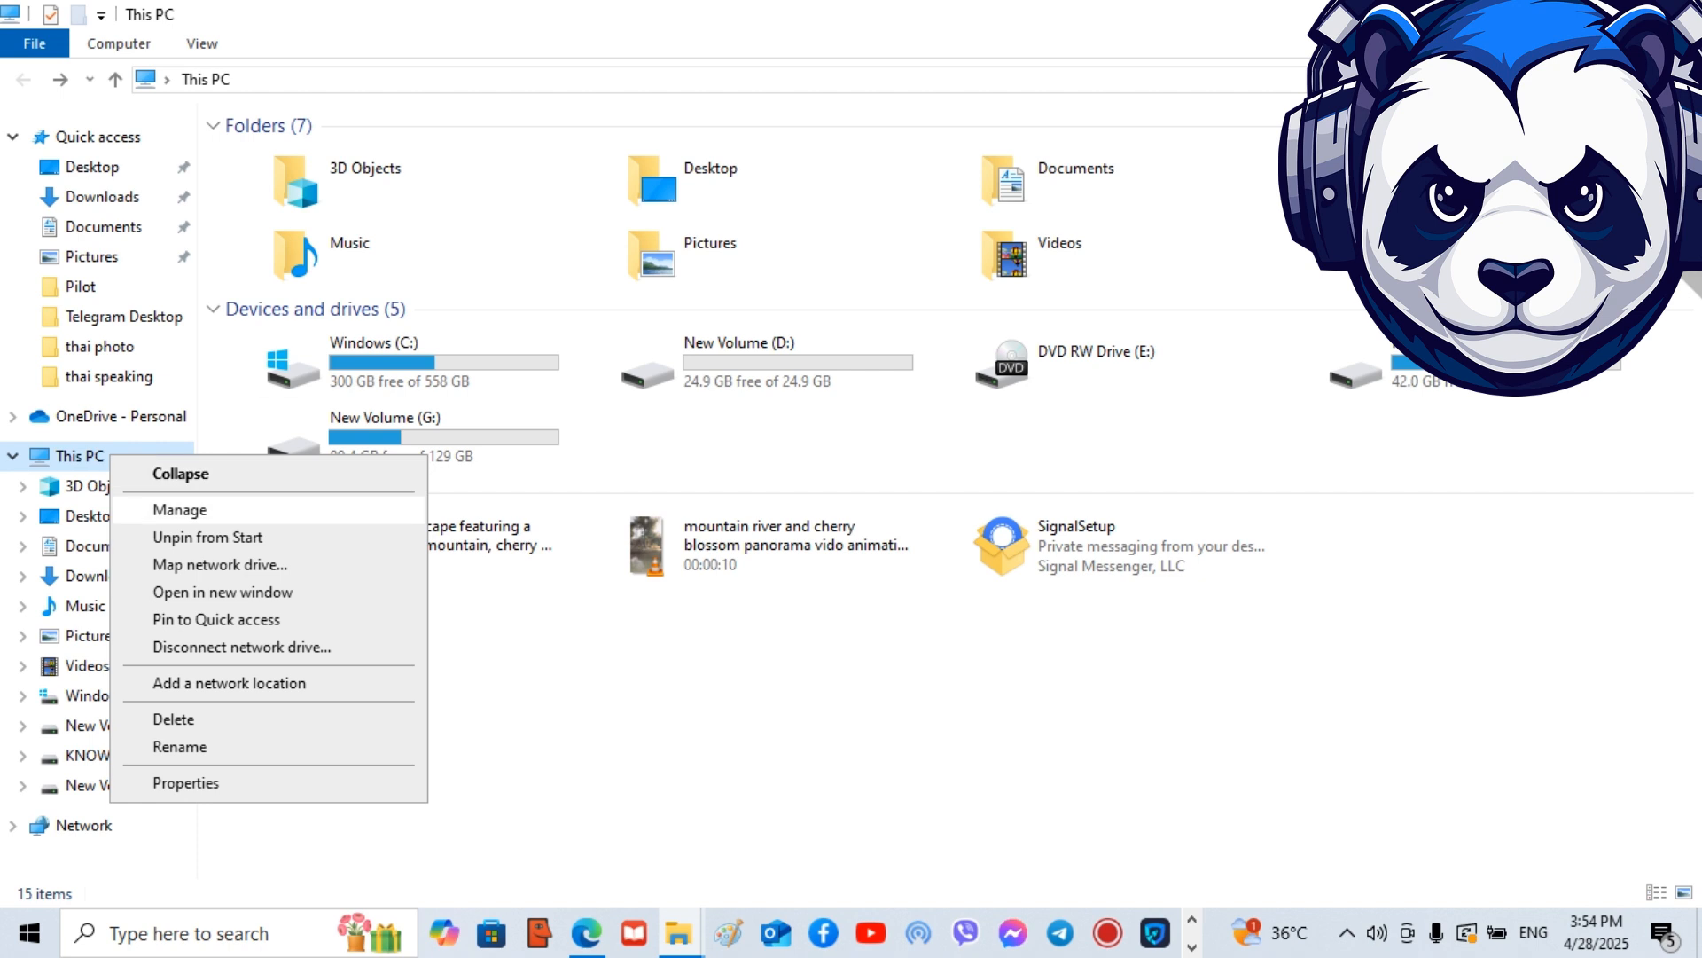
pyautogui.click(179, 510)
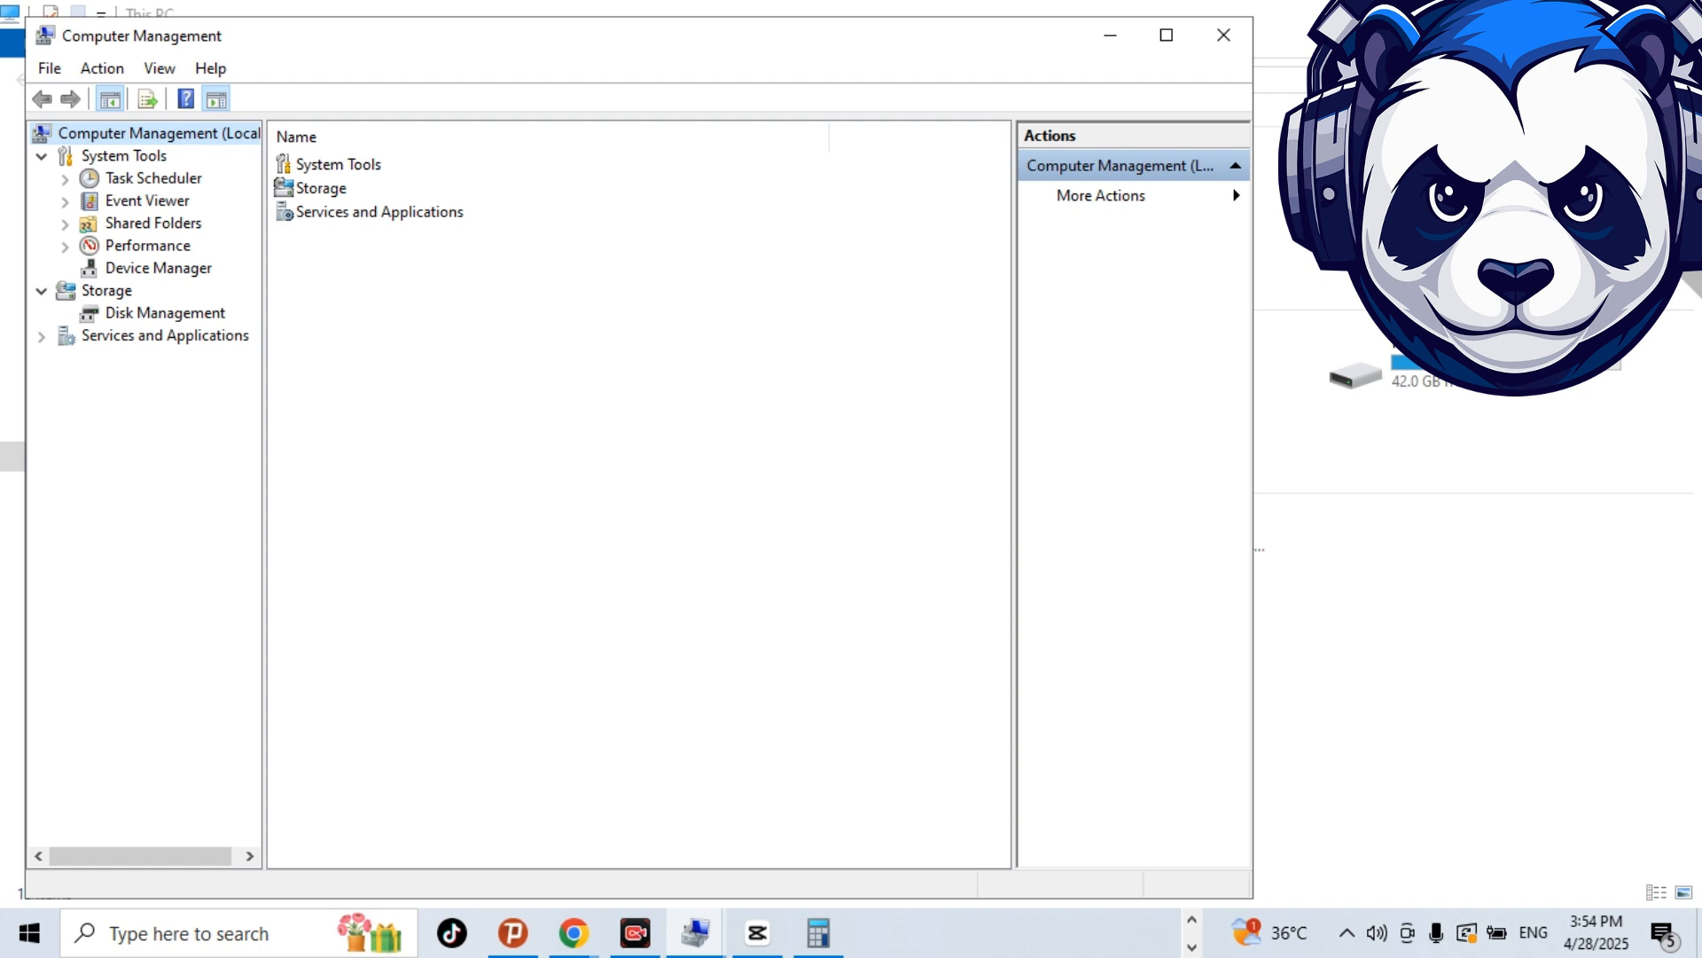
pyautogui.click(165, 313)
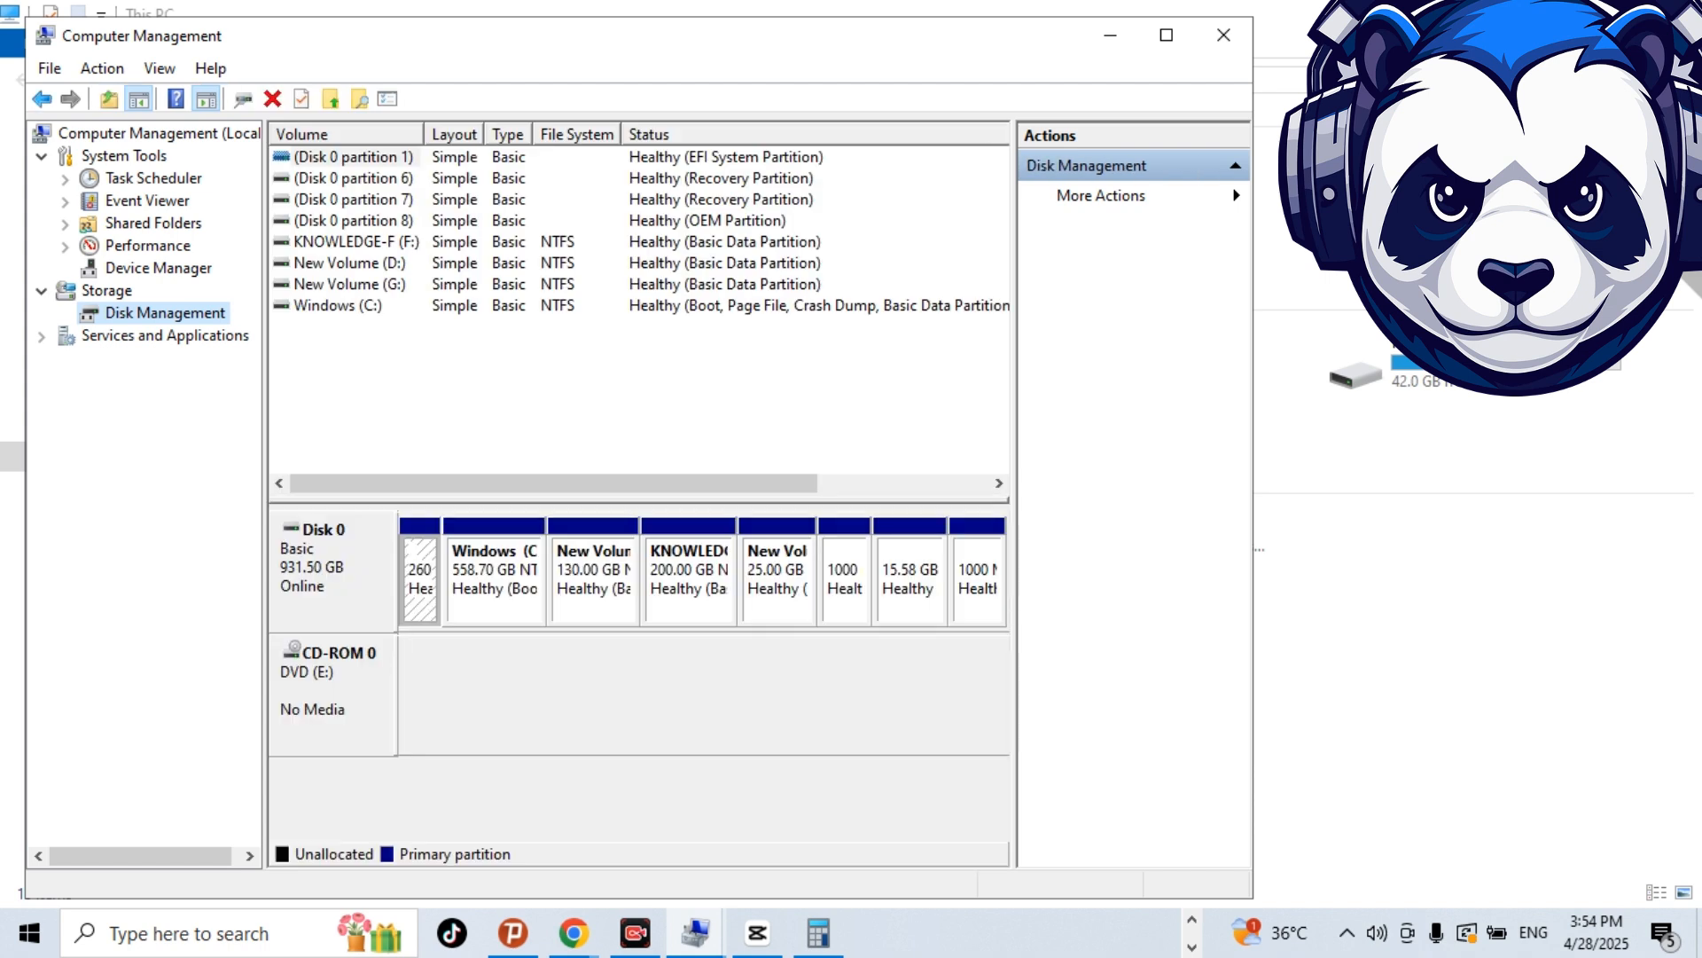
pyautogui.click(1167, 36)
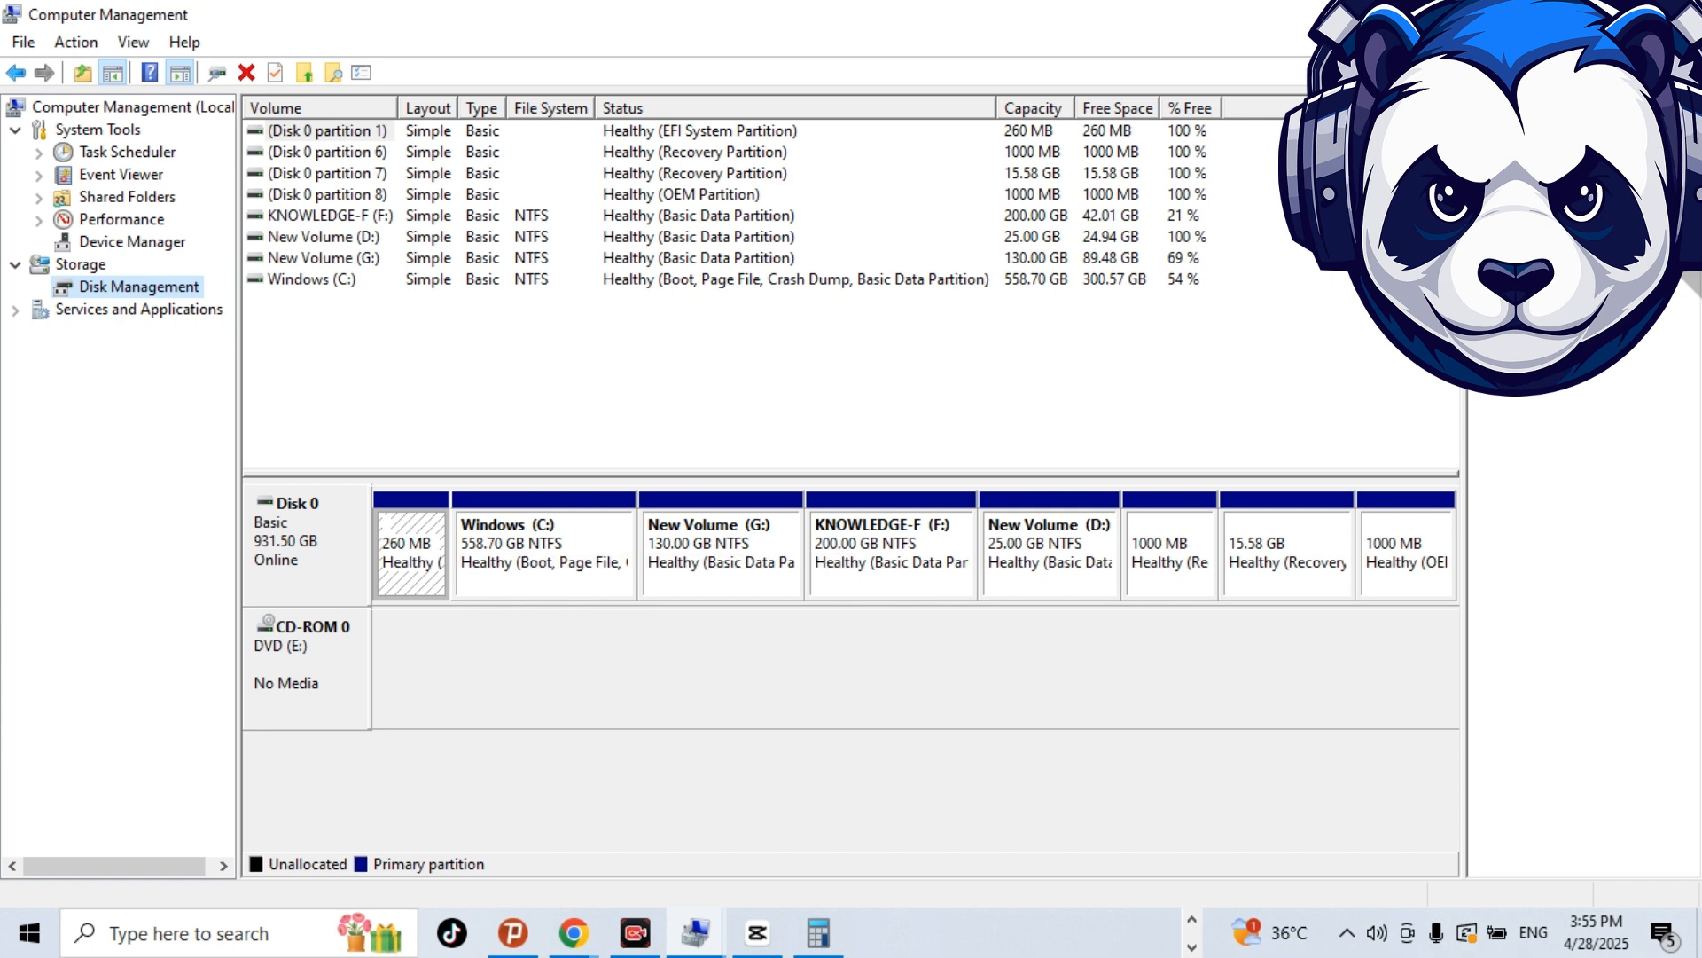
# Open the Shrink Volume settings for the Windows (C:) partition on Disk 0.
pyautogui.click(545, 556)
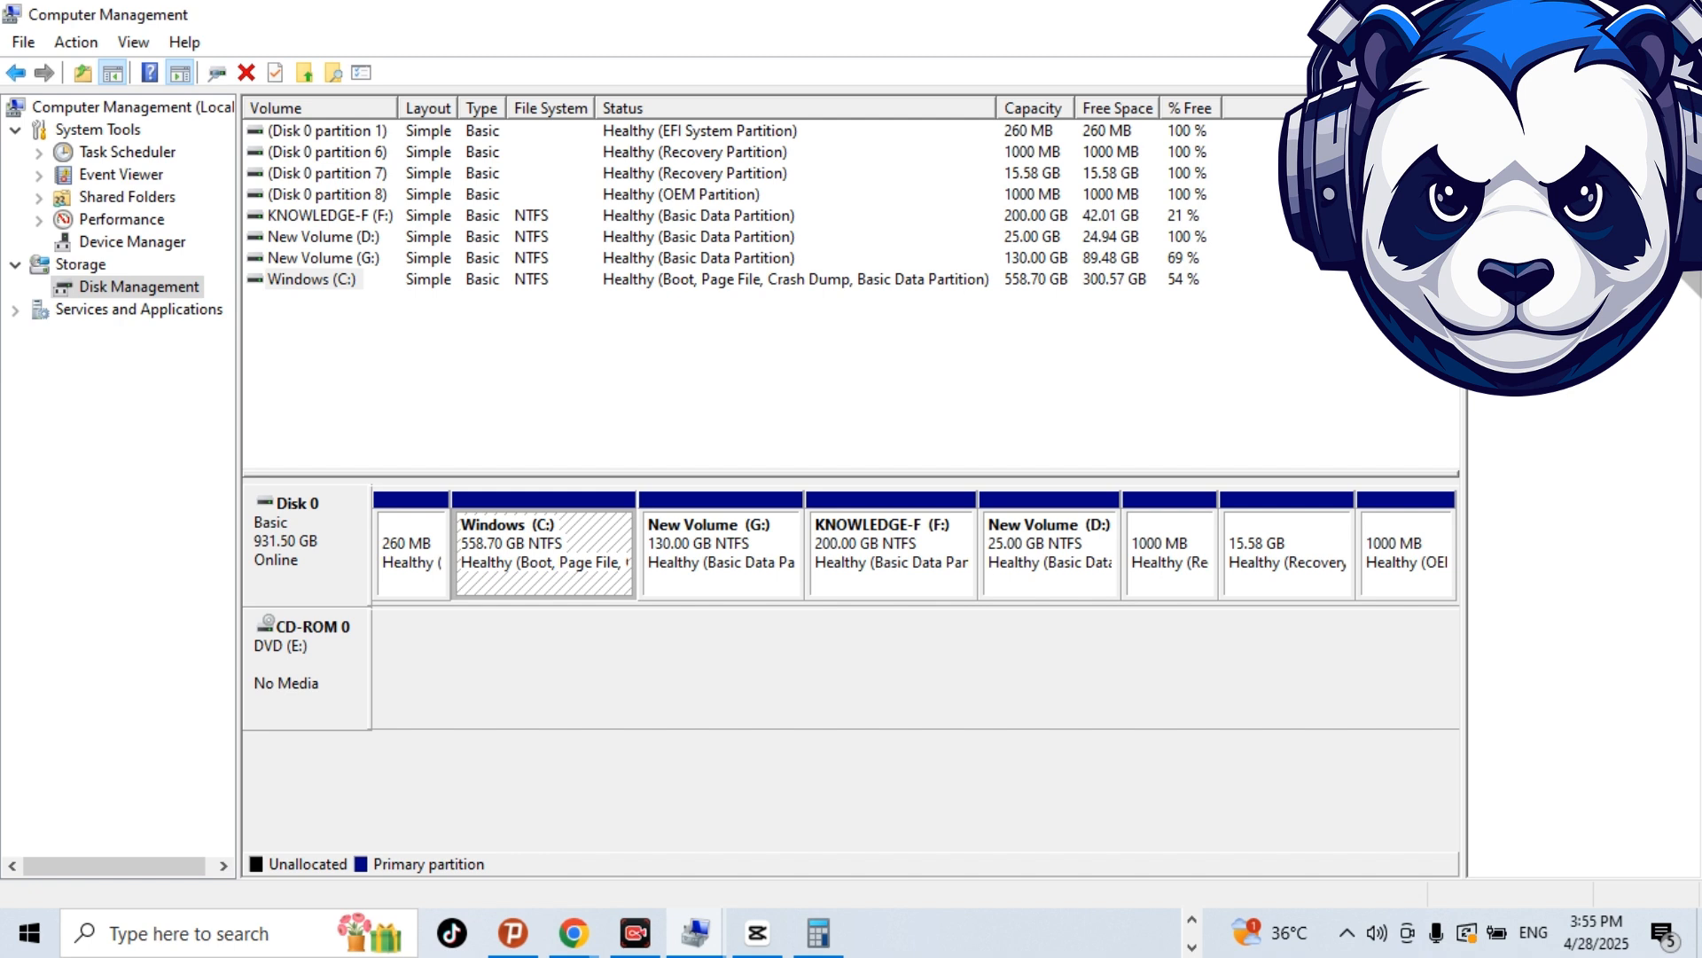
pyautogui.rightClick(565, 572)
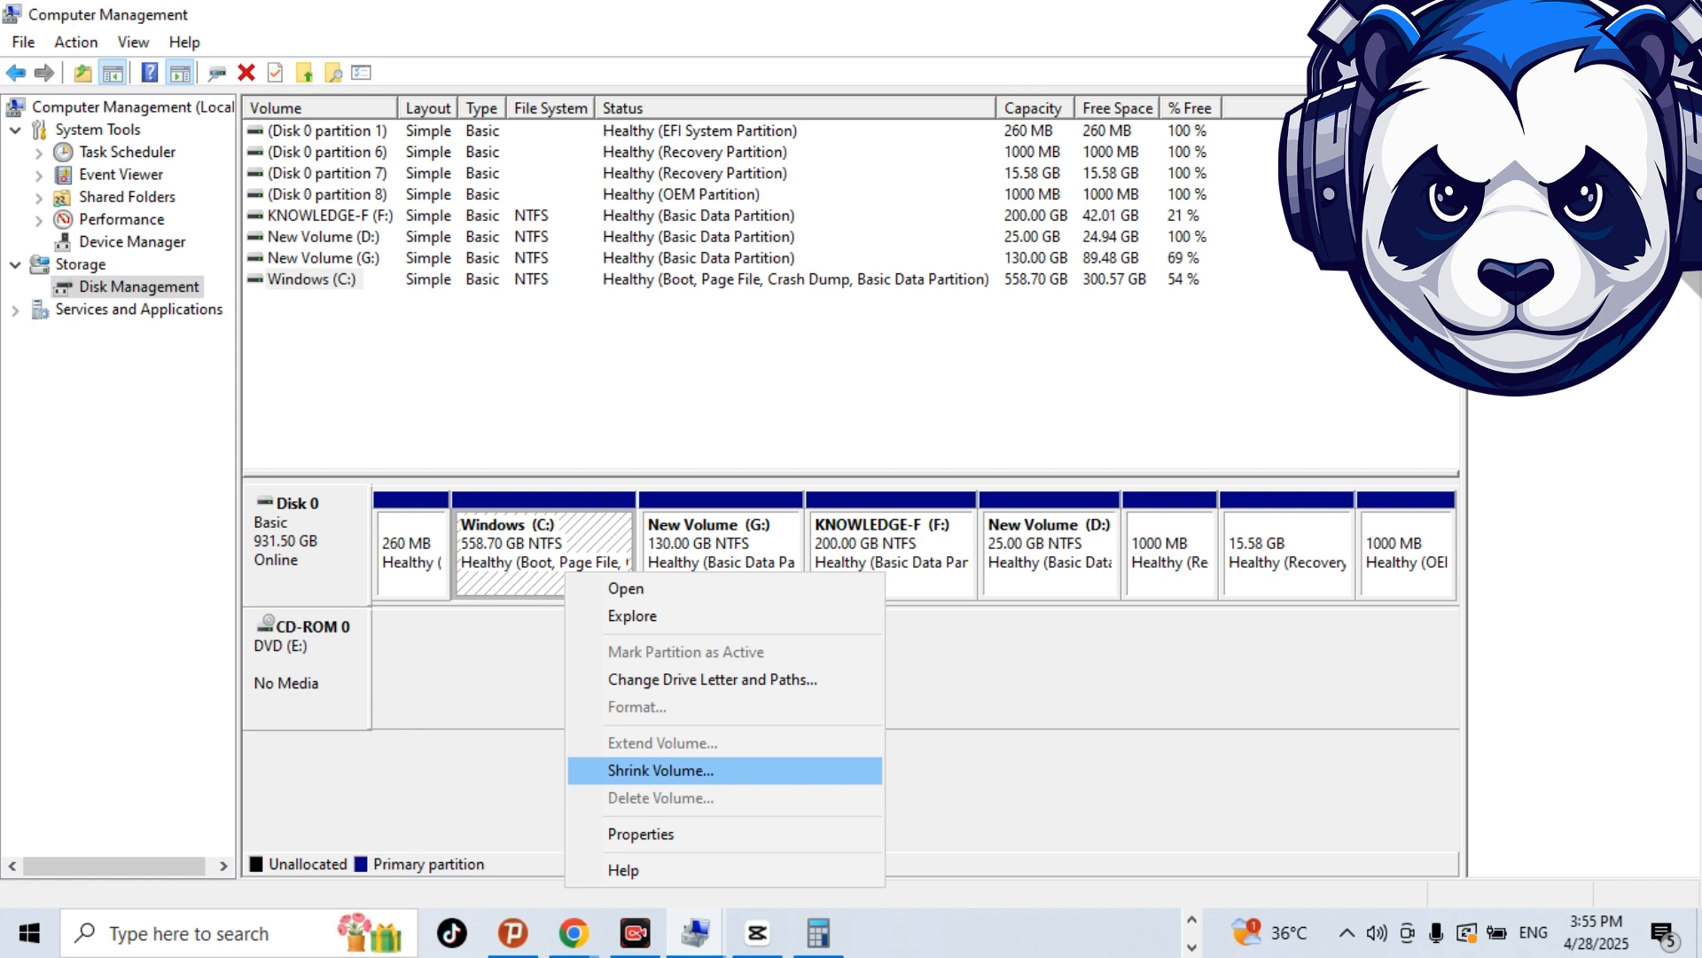
pyautogui.click(661, 771)
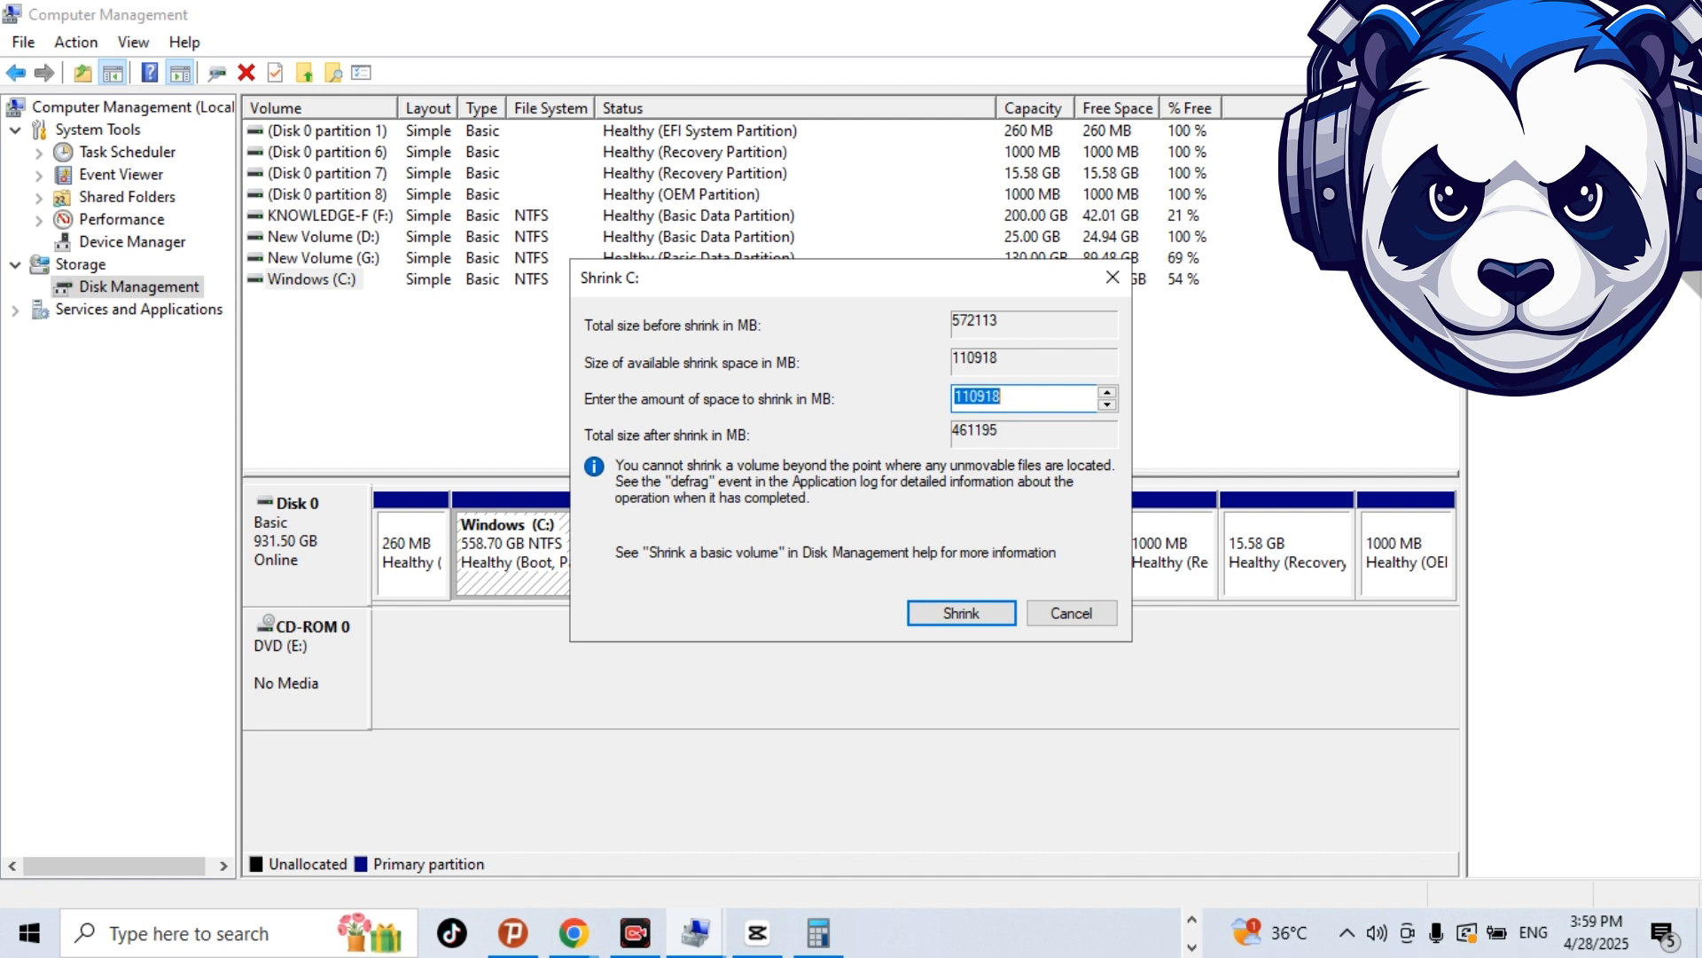
# Switch to Calculator and multiply 5 by 1024 to convert 5 GB to megabytes.
pyautogui.click(818, 932)
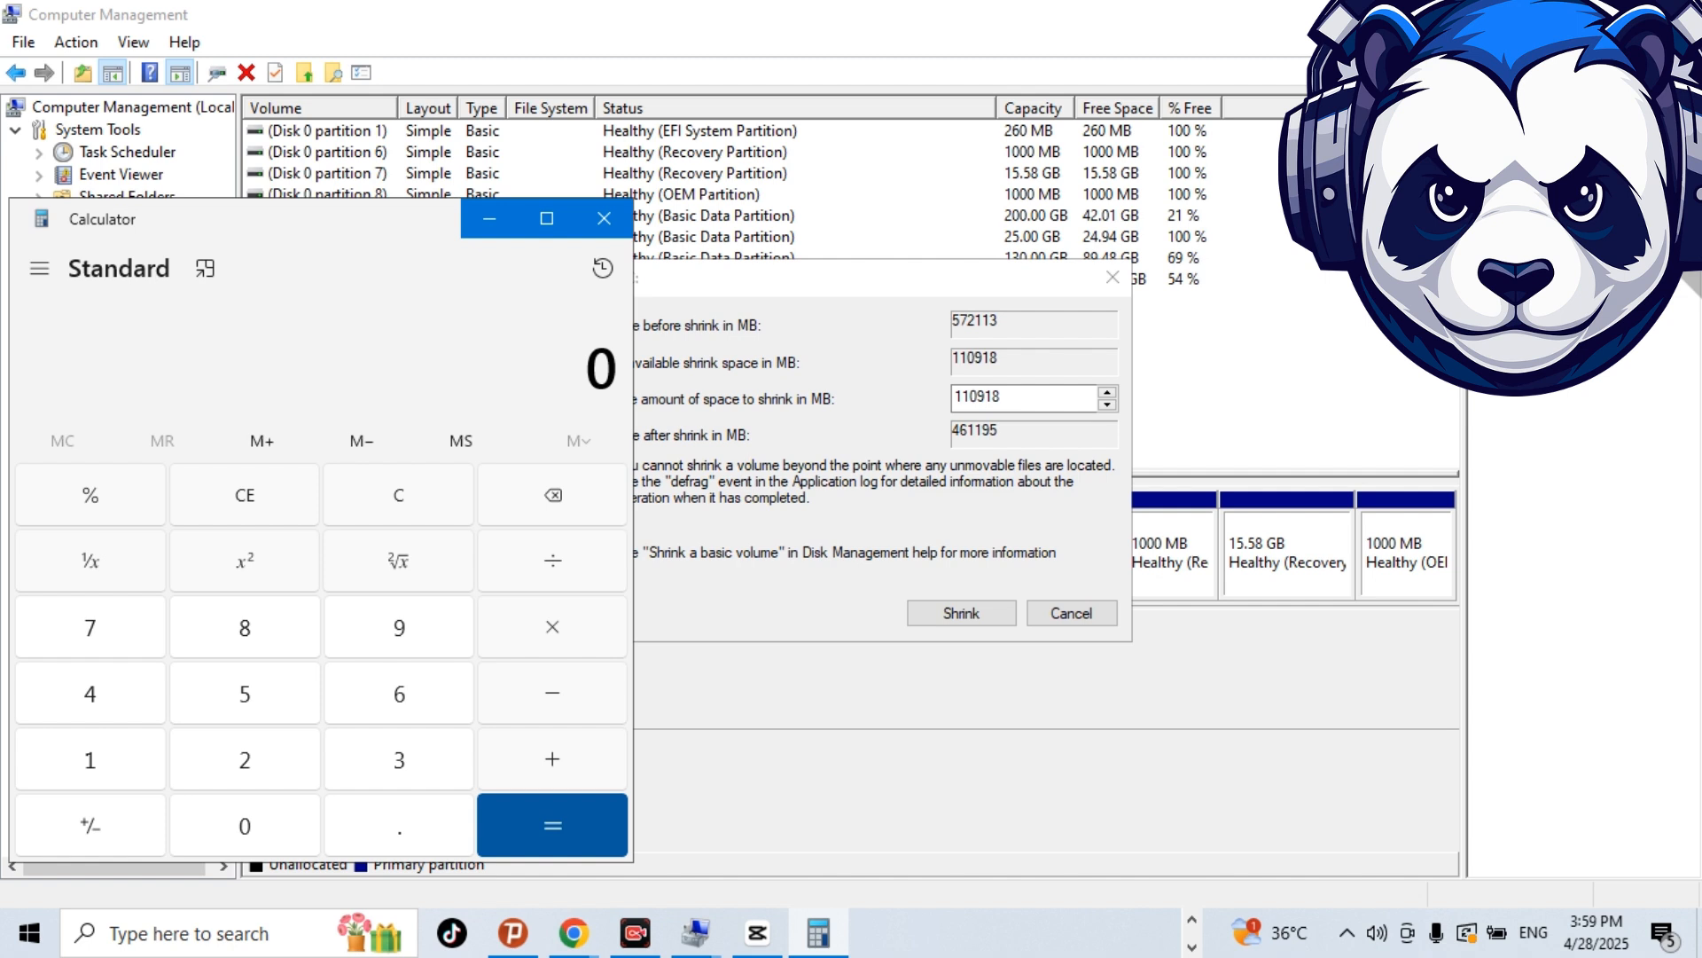
pyautogui.press('5')
pyautogui.press('*')
pyautogui.write('1,024')
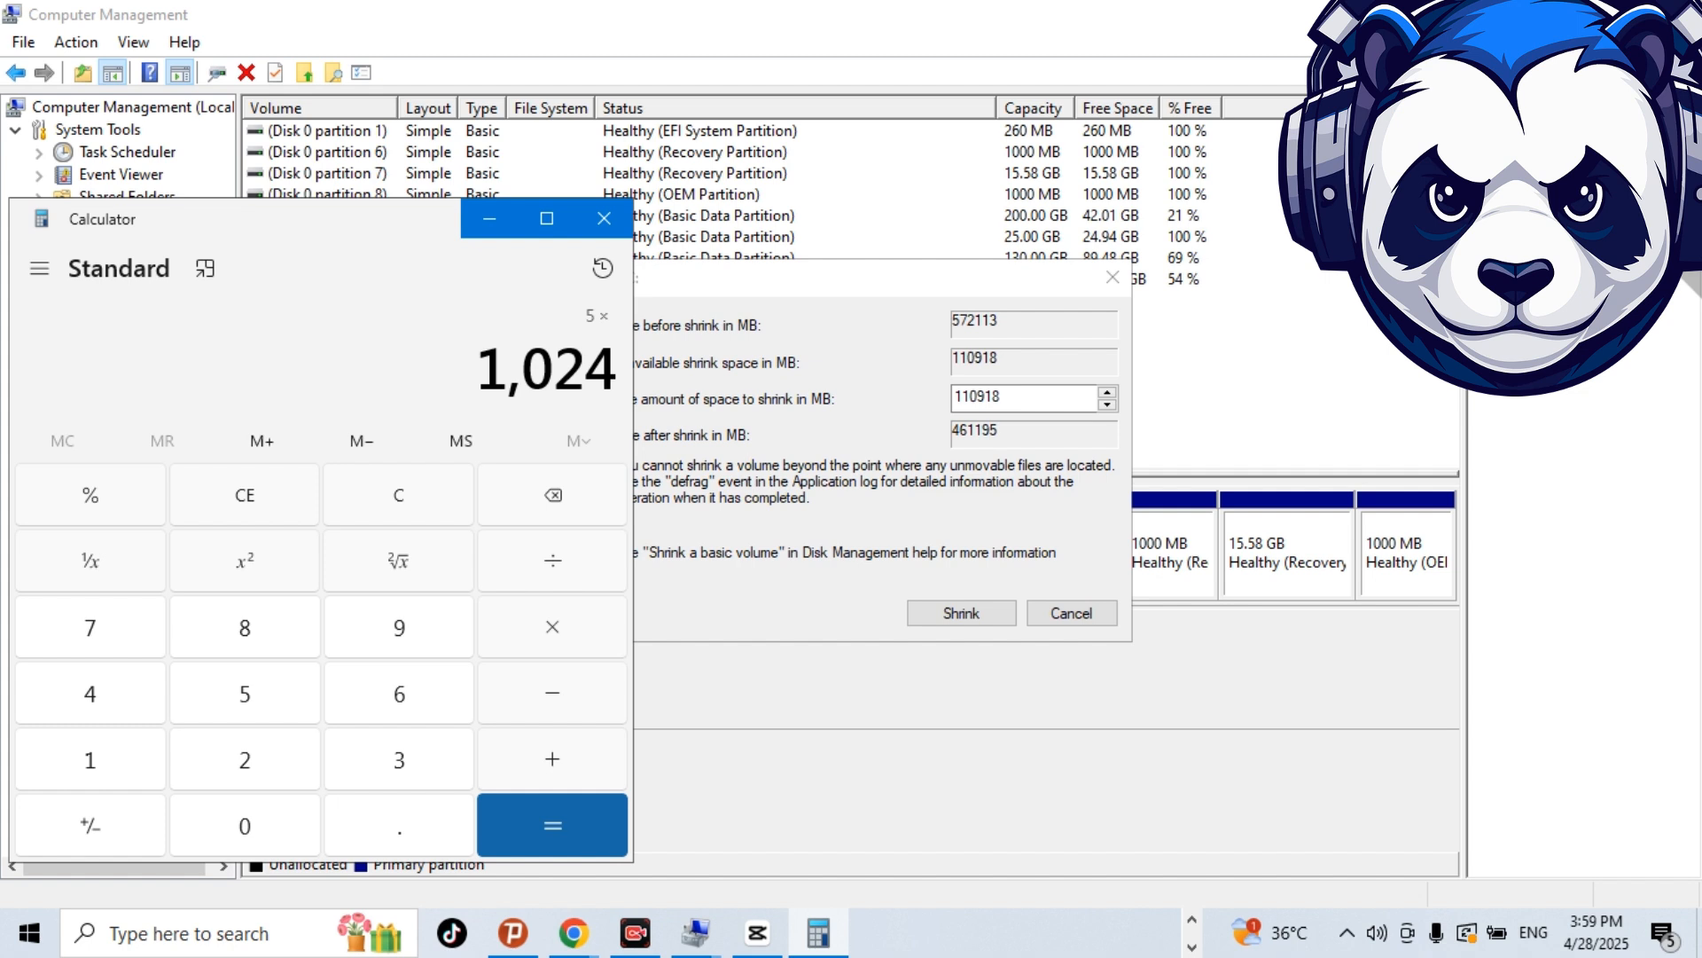
pyautogui.press('Return')
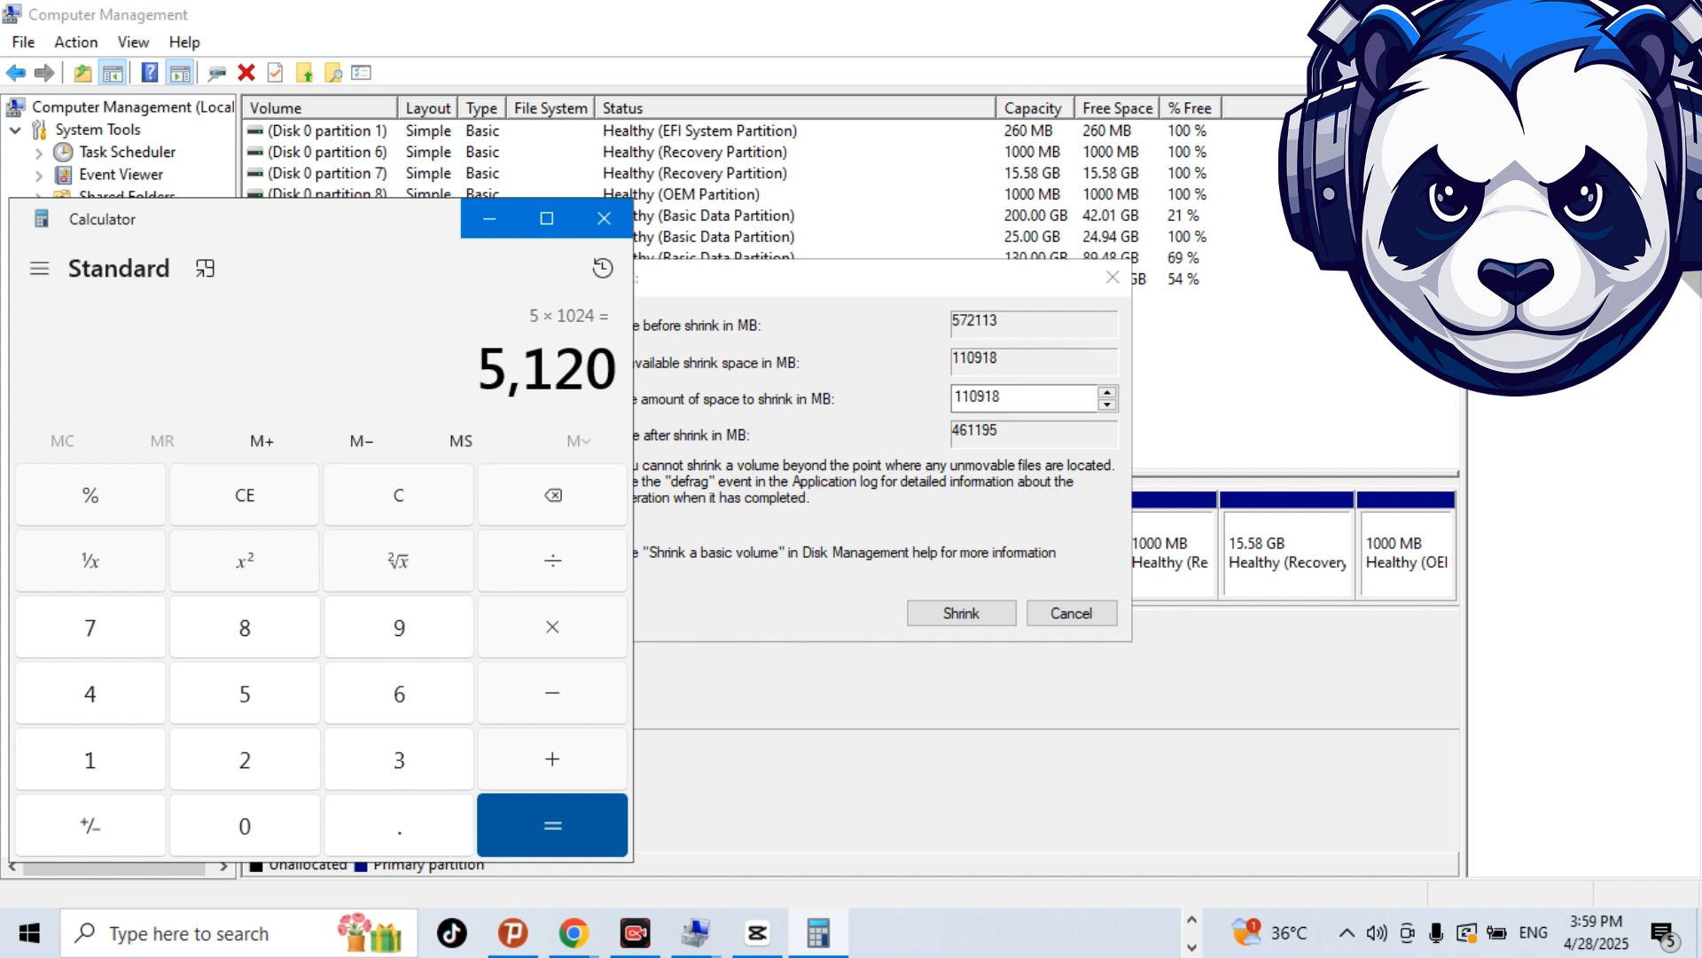
# Switch back to Computer Management and shrink the C: volume by 5120 MB.
pyautogui.hotkey('alt', 'Tab')
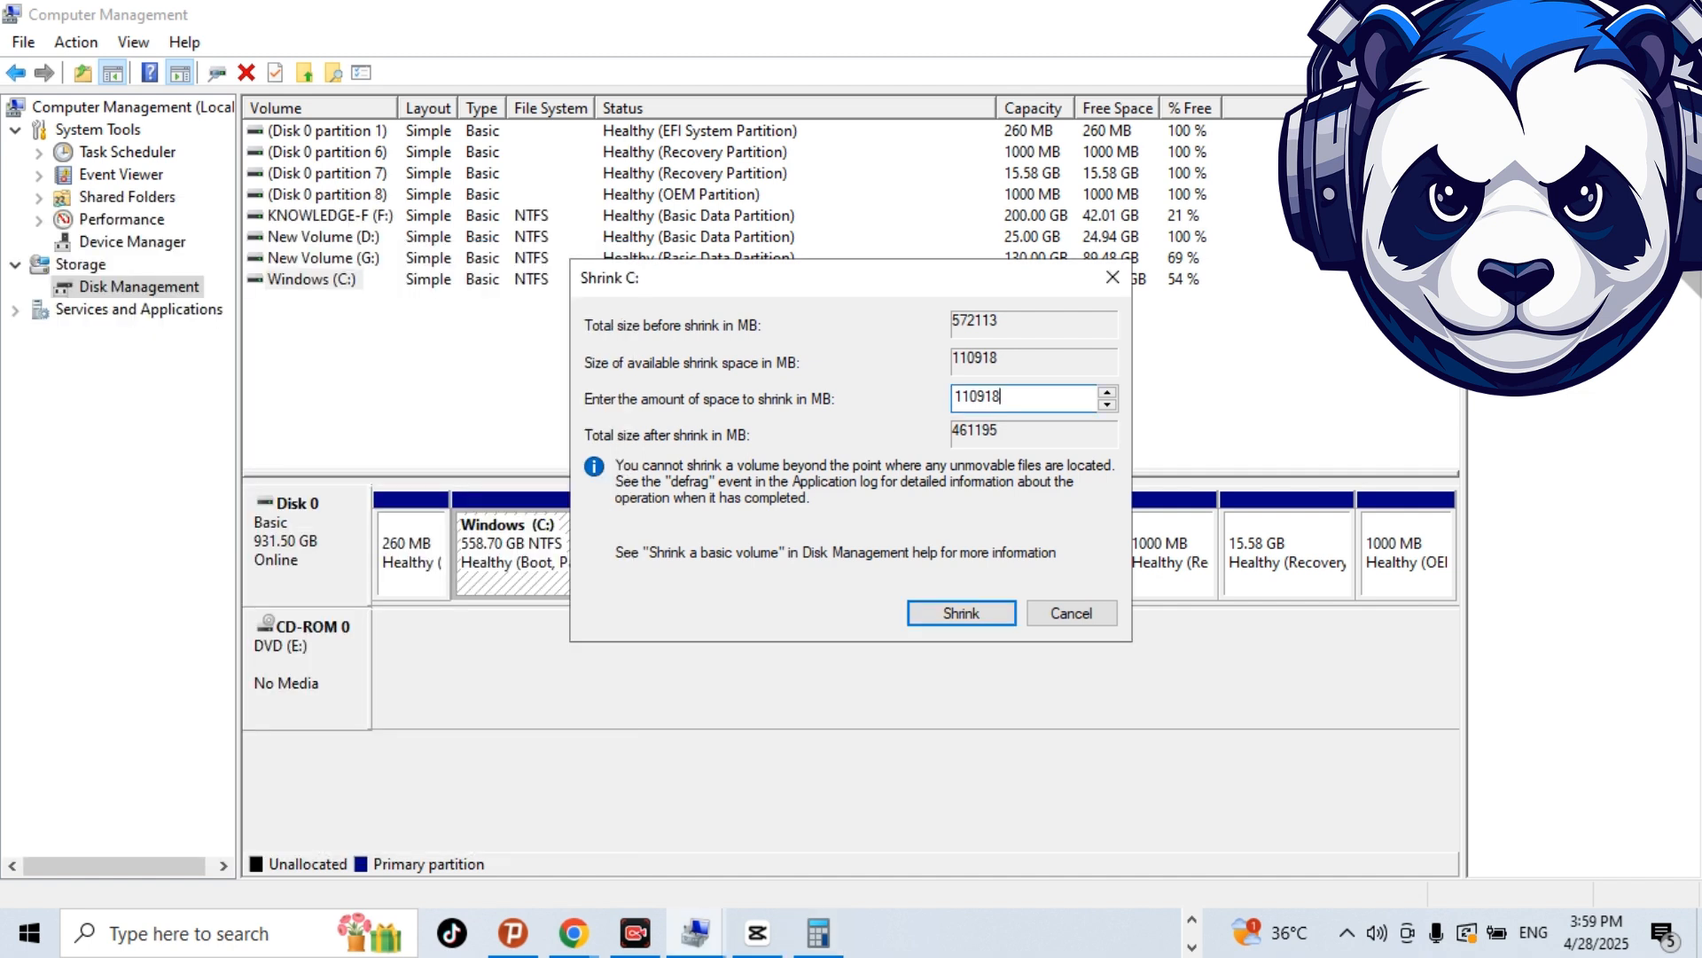
pyautogui.press('BackSpace')
pyautogui.press('BackSpace')
pyautogui.press('BackSpace')
pyautogui.press('BackSpace')
pyautogui.press('BackSpace')
pyautogui.press('BackSpace')
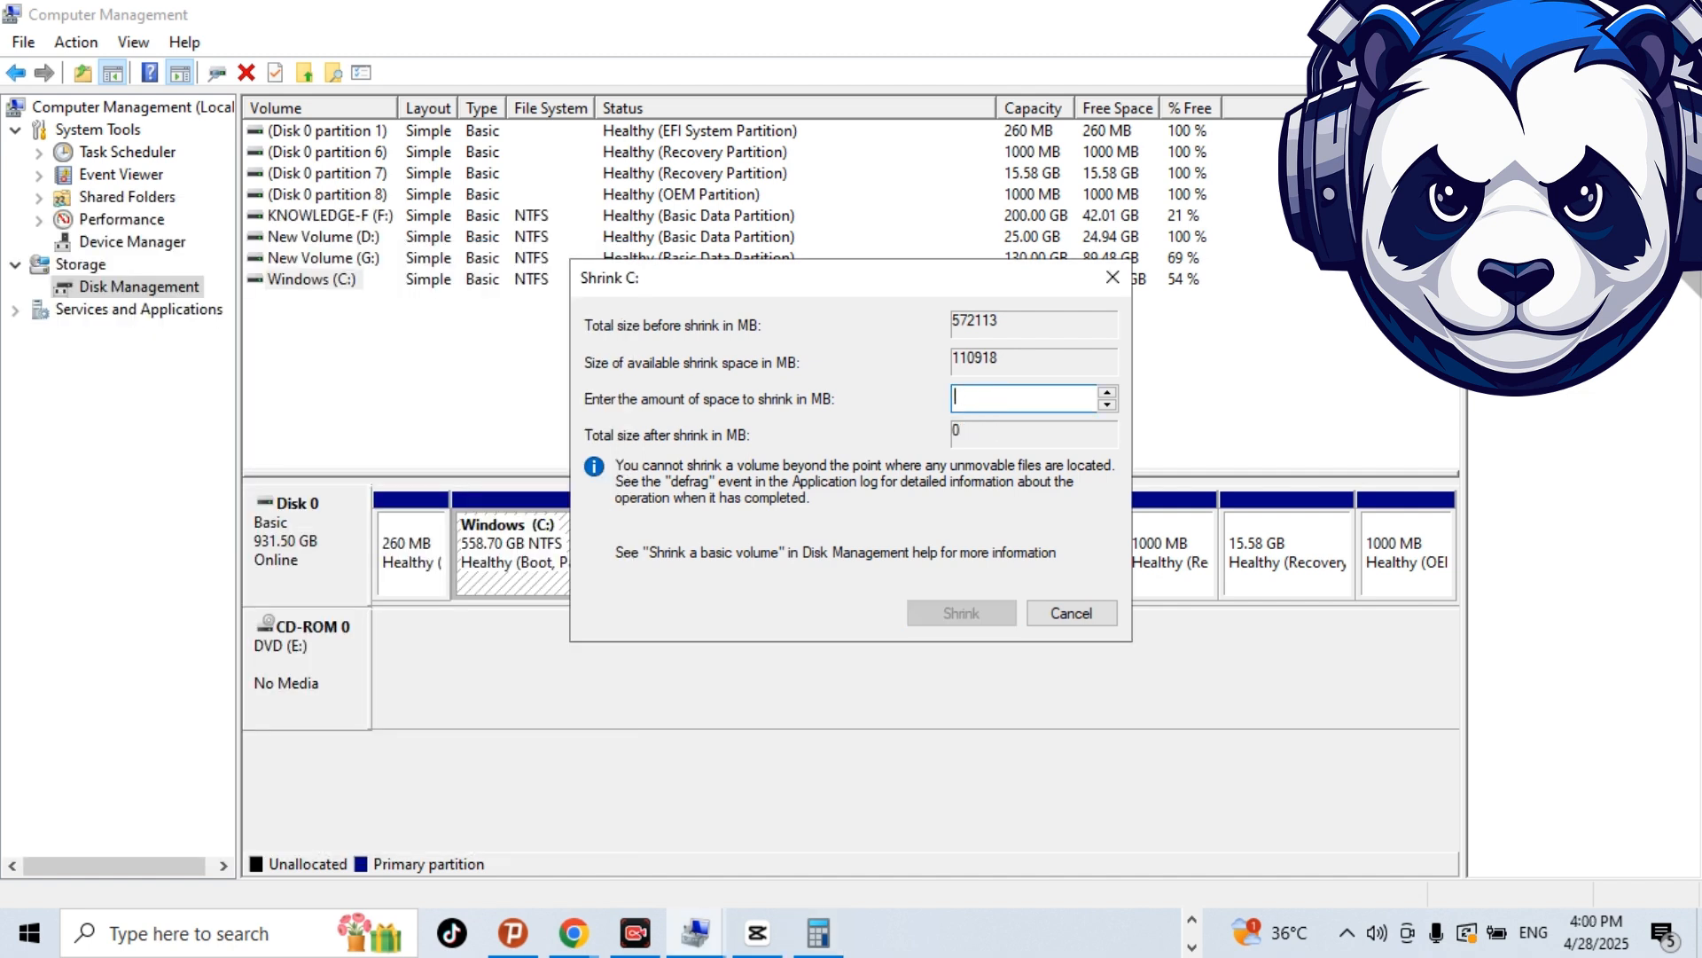
pyautogui.write('512')
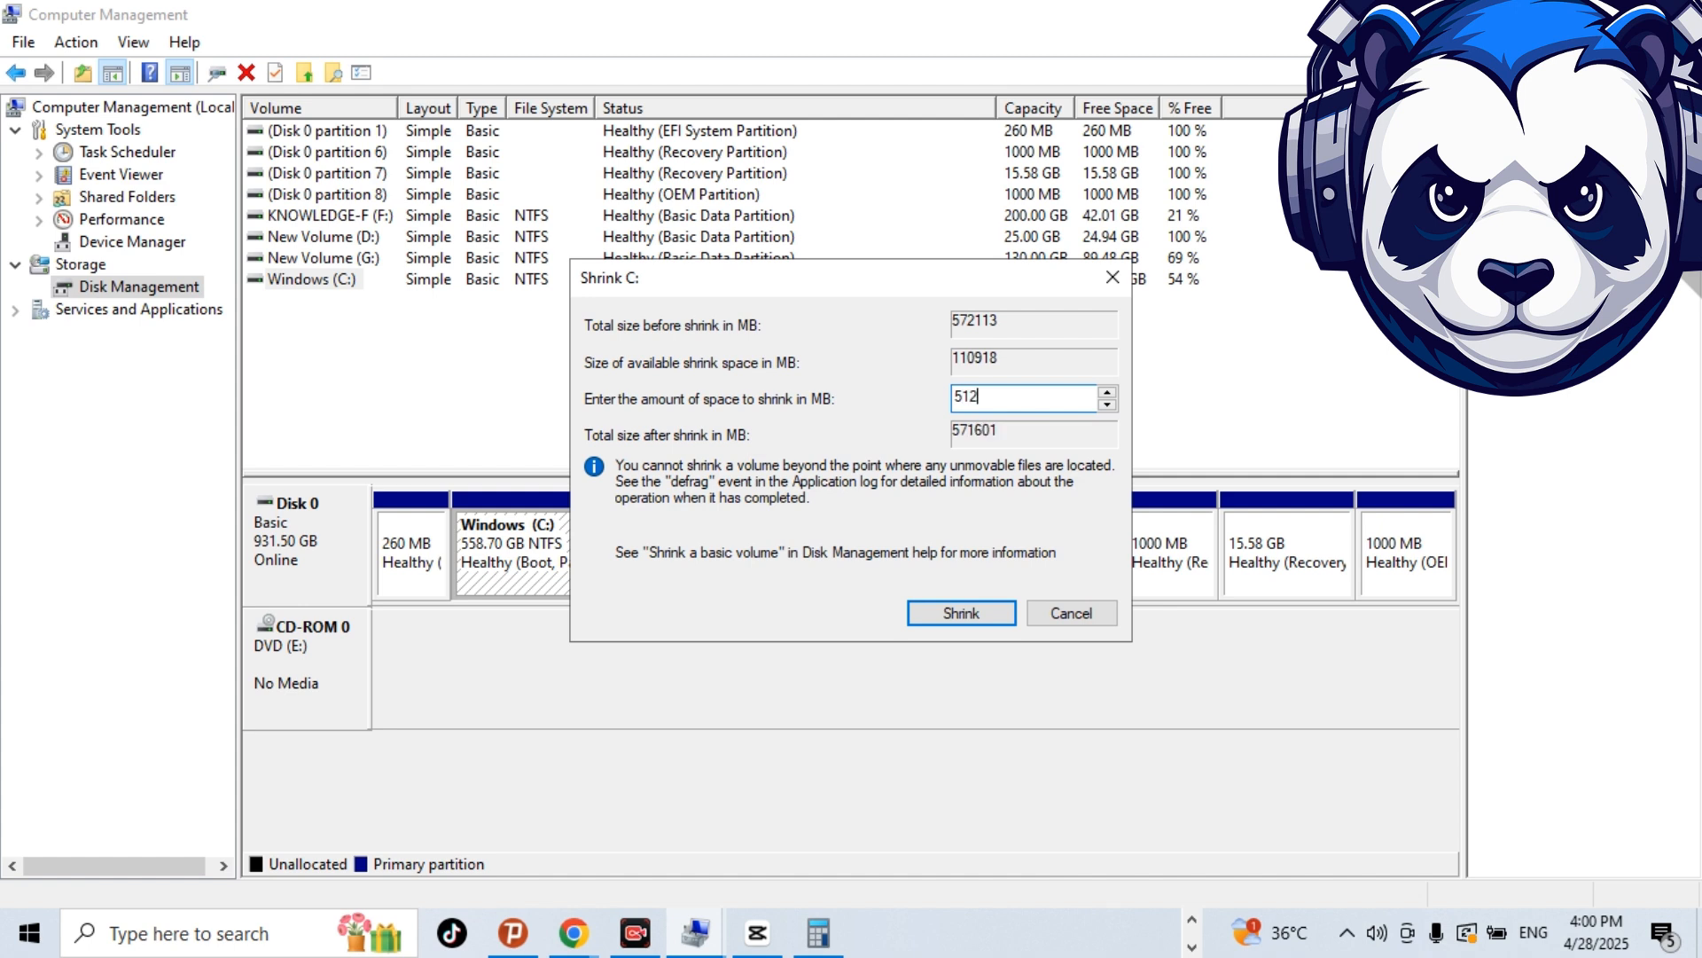
pyautogui.write('0')
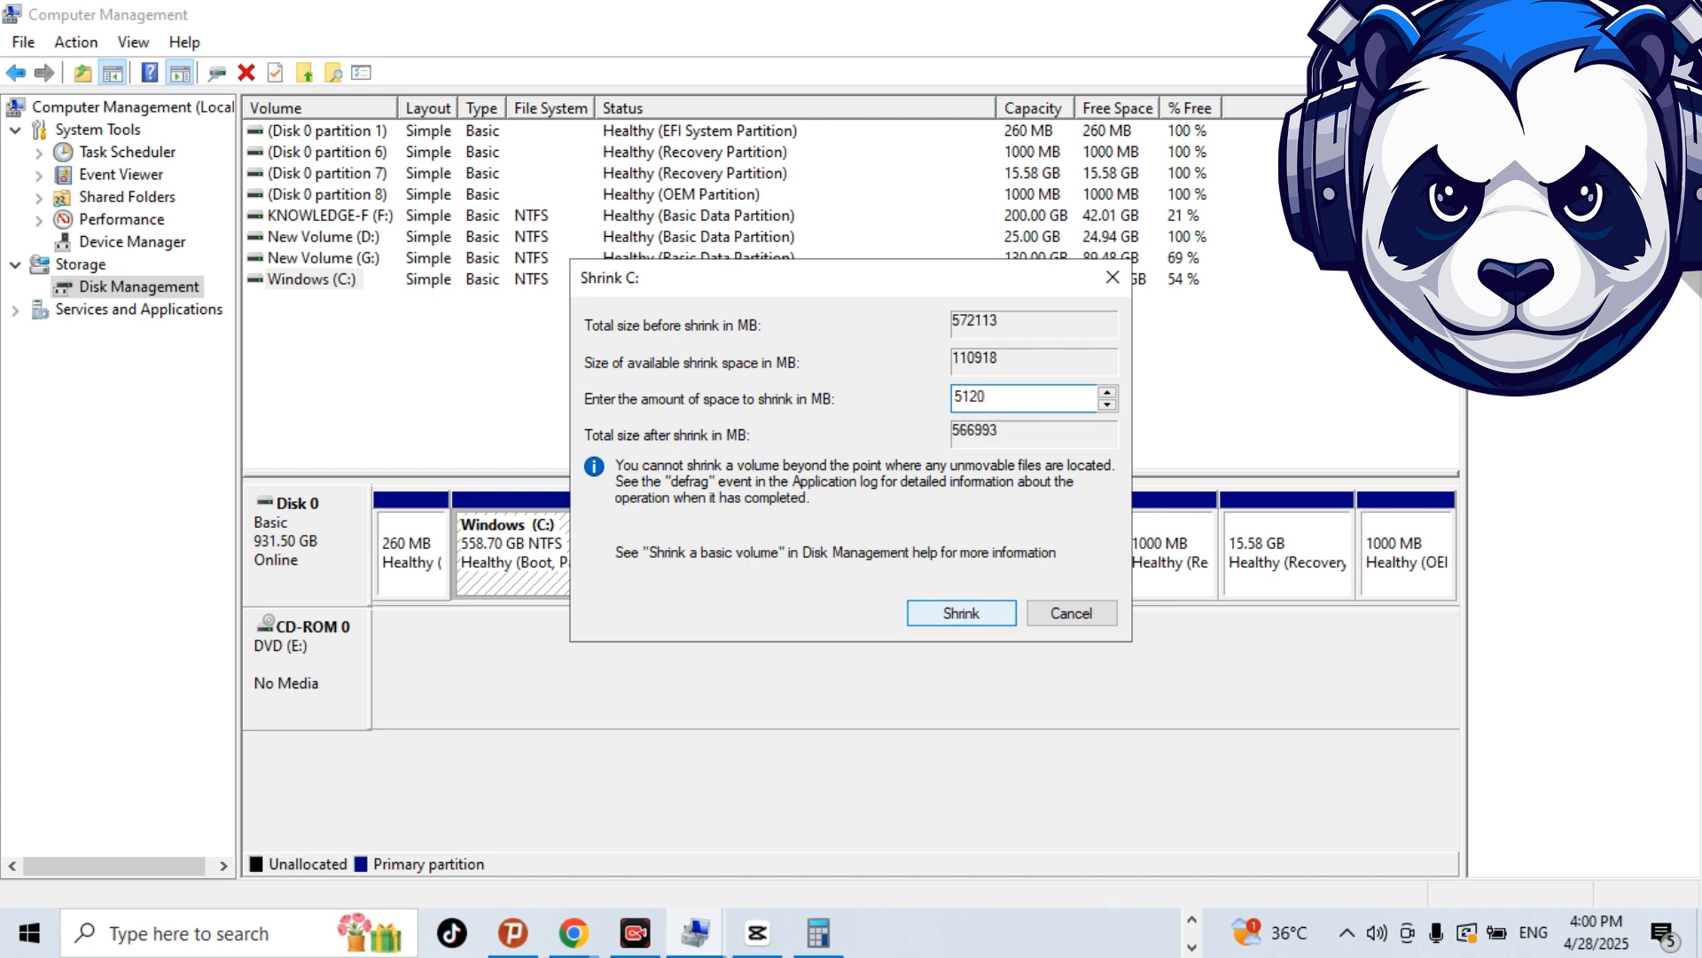
pyautogui.click(962, 613)
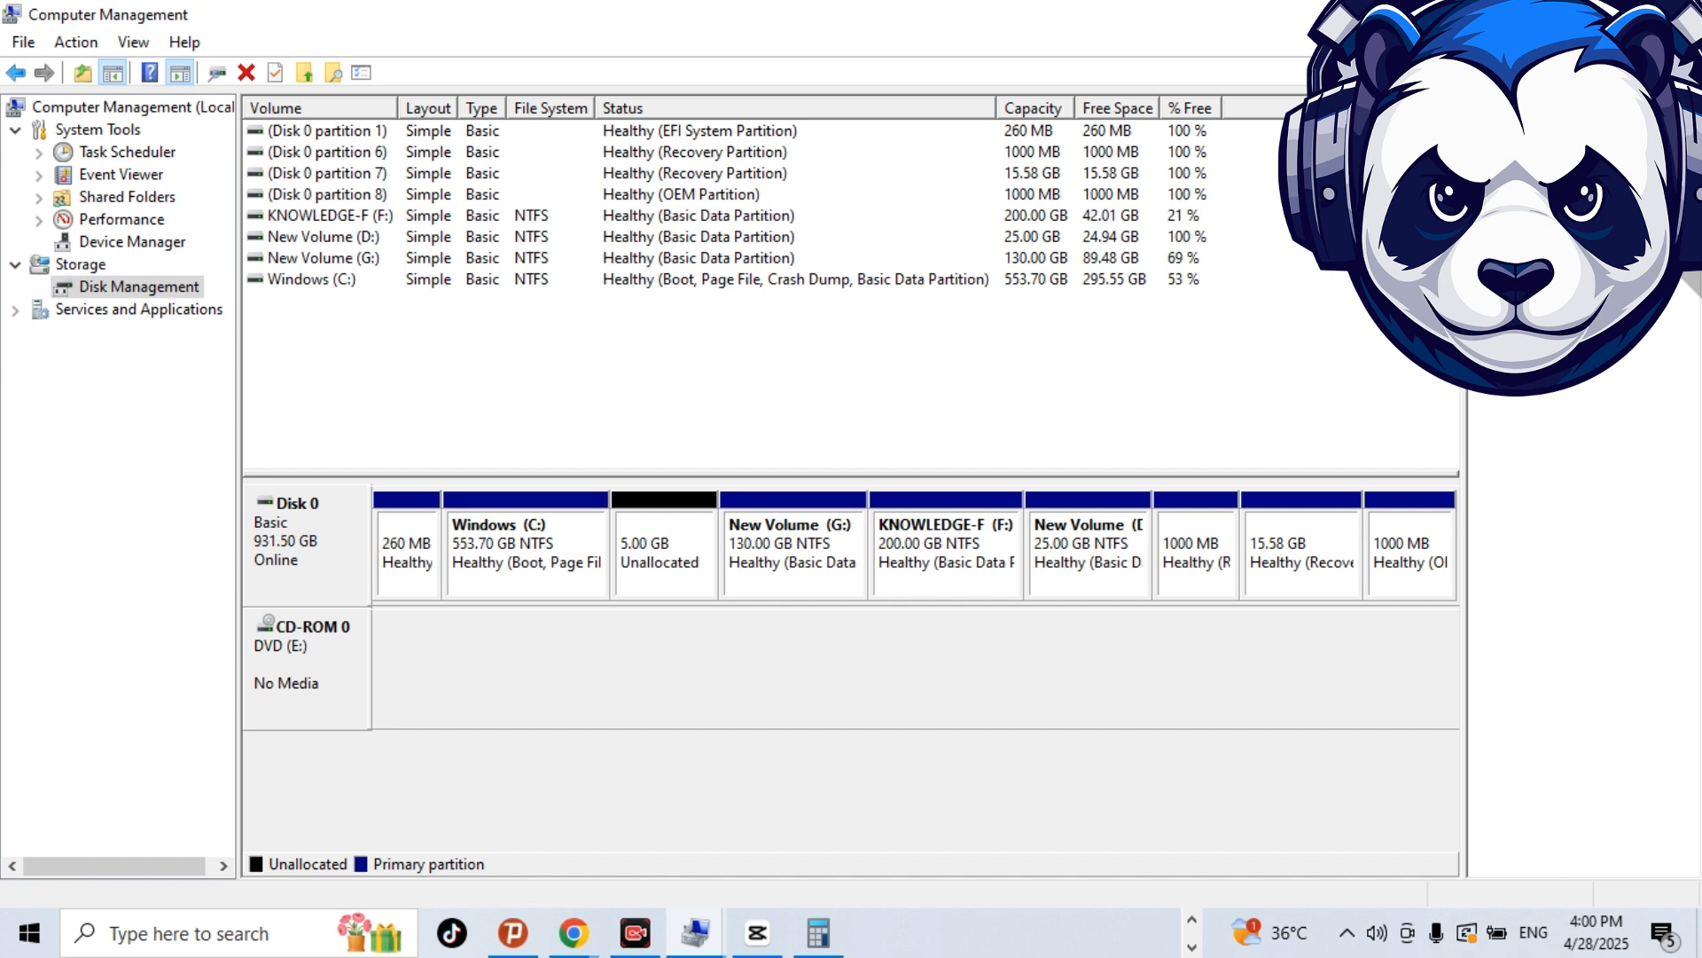
# Start a new simple volume in the 5.00 GB unallocated space and accept a volume size of 5120 MB.
pyautogui.click(664, 554)
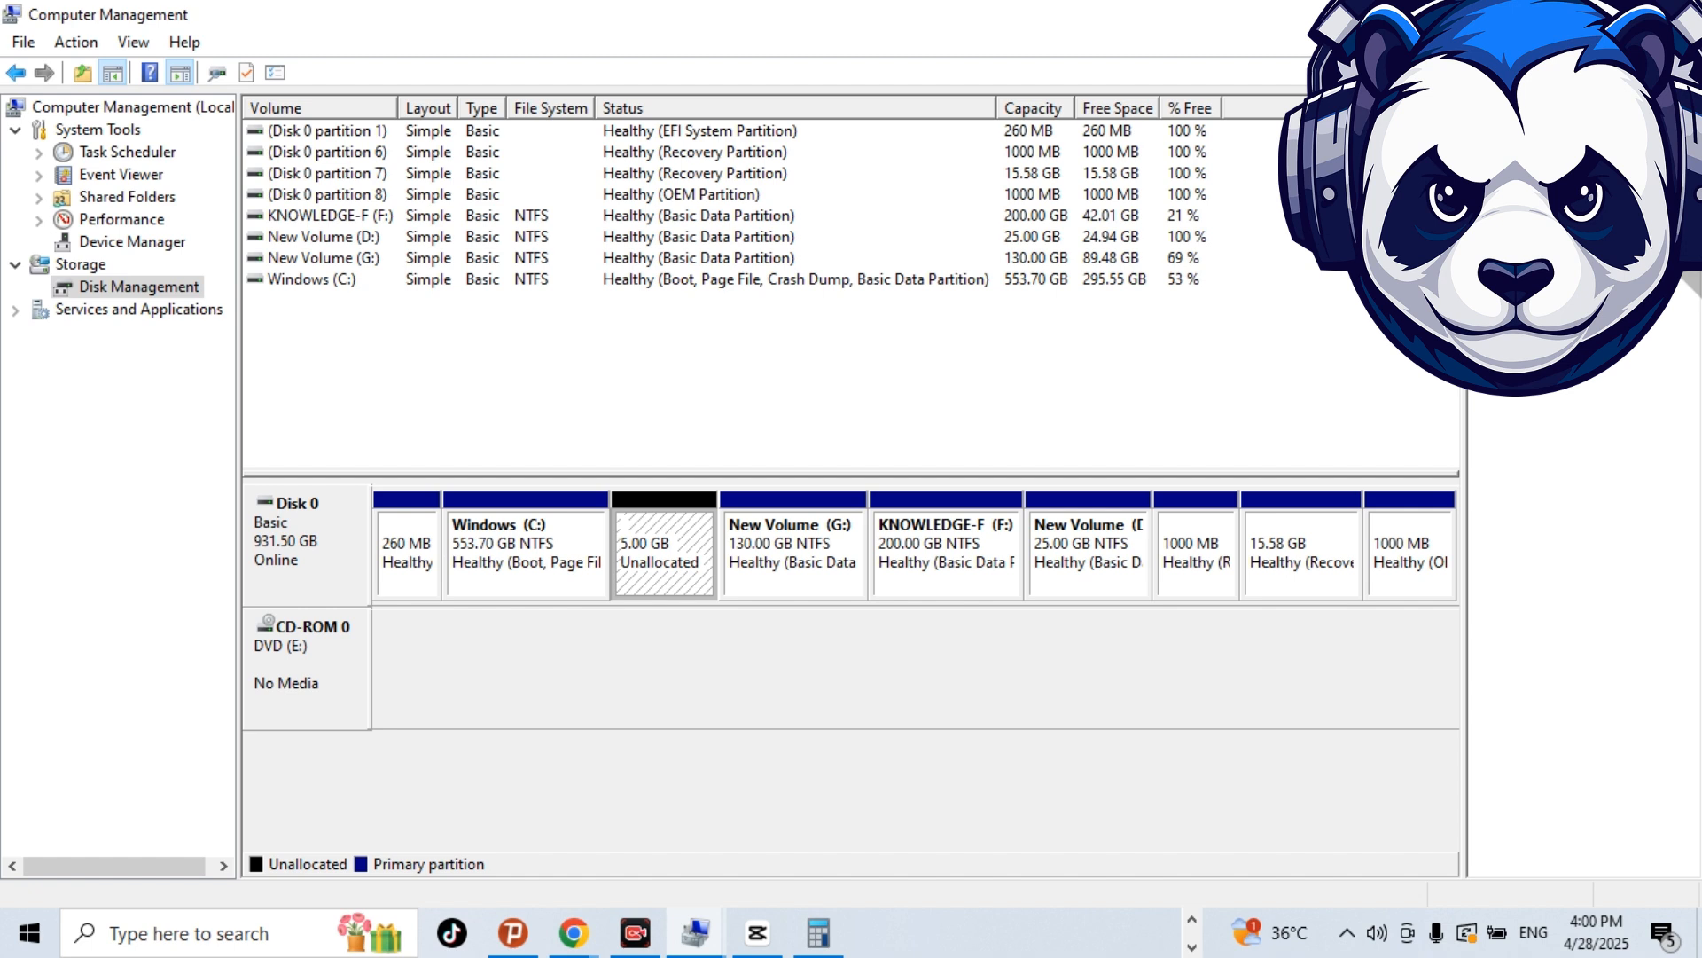
pyautogui.click(793, 555)
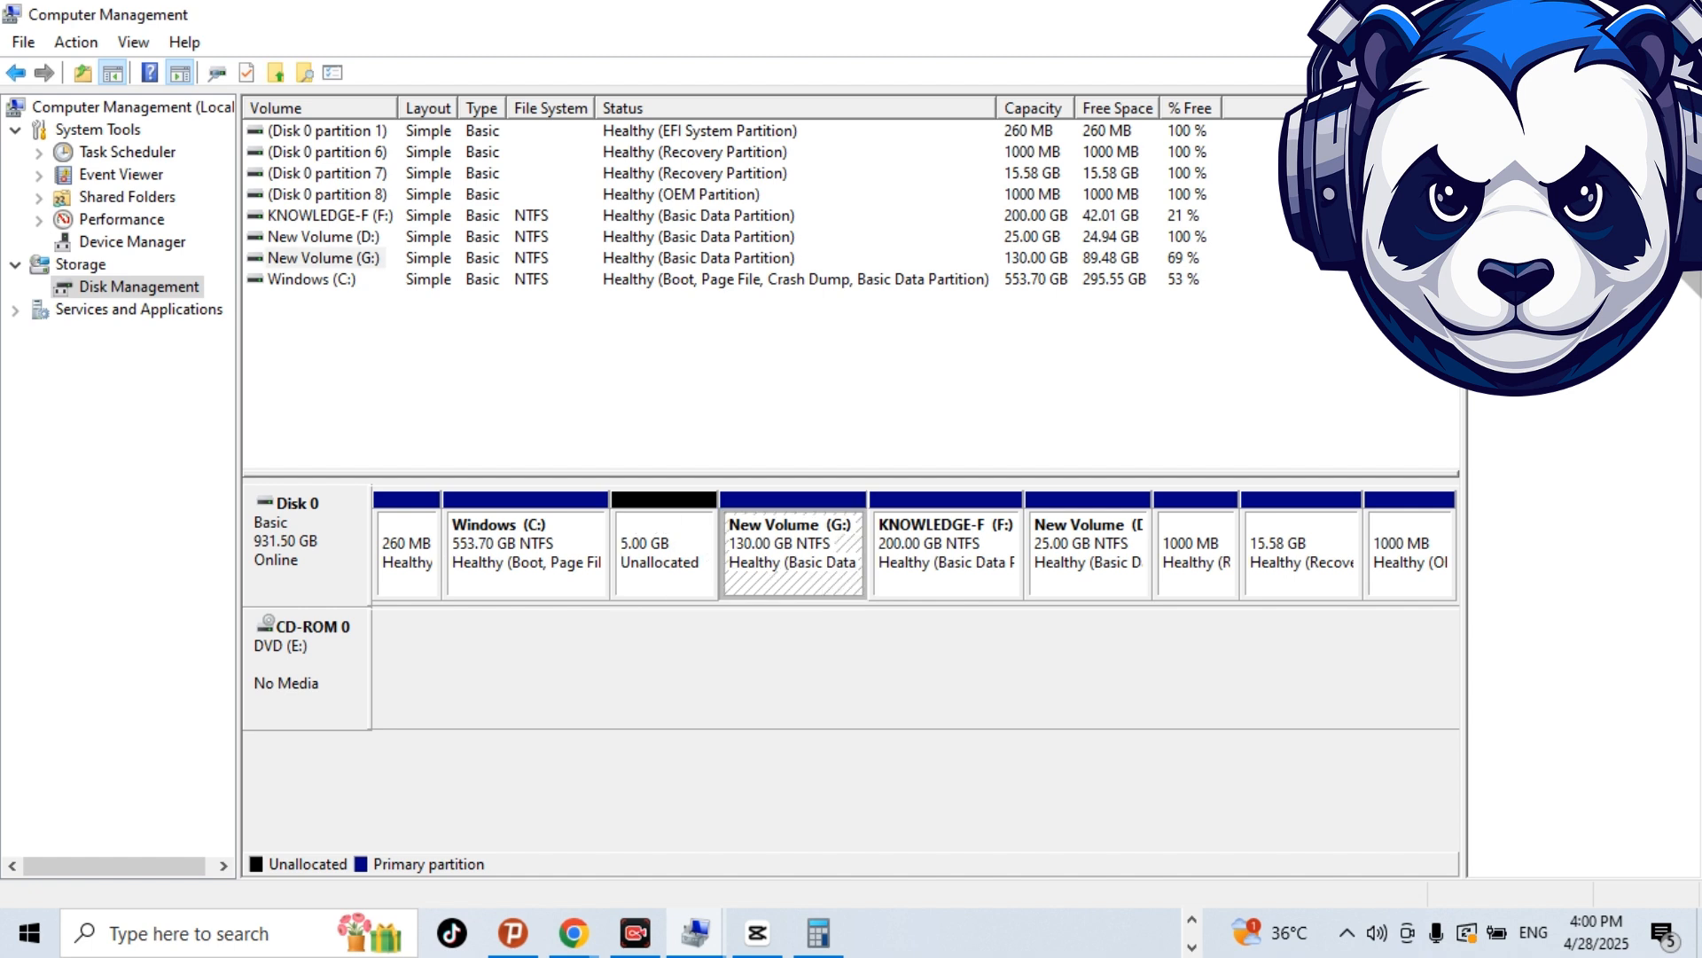
pyautogui.click(664, 555)
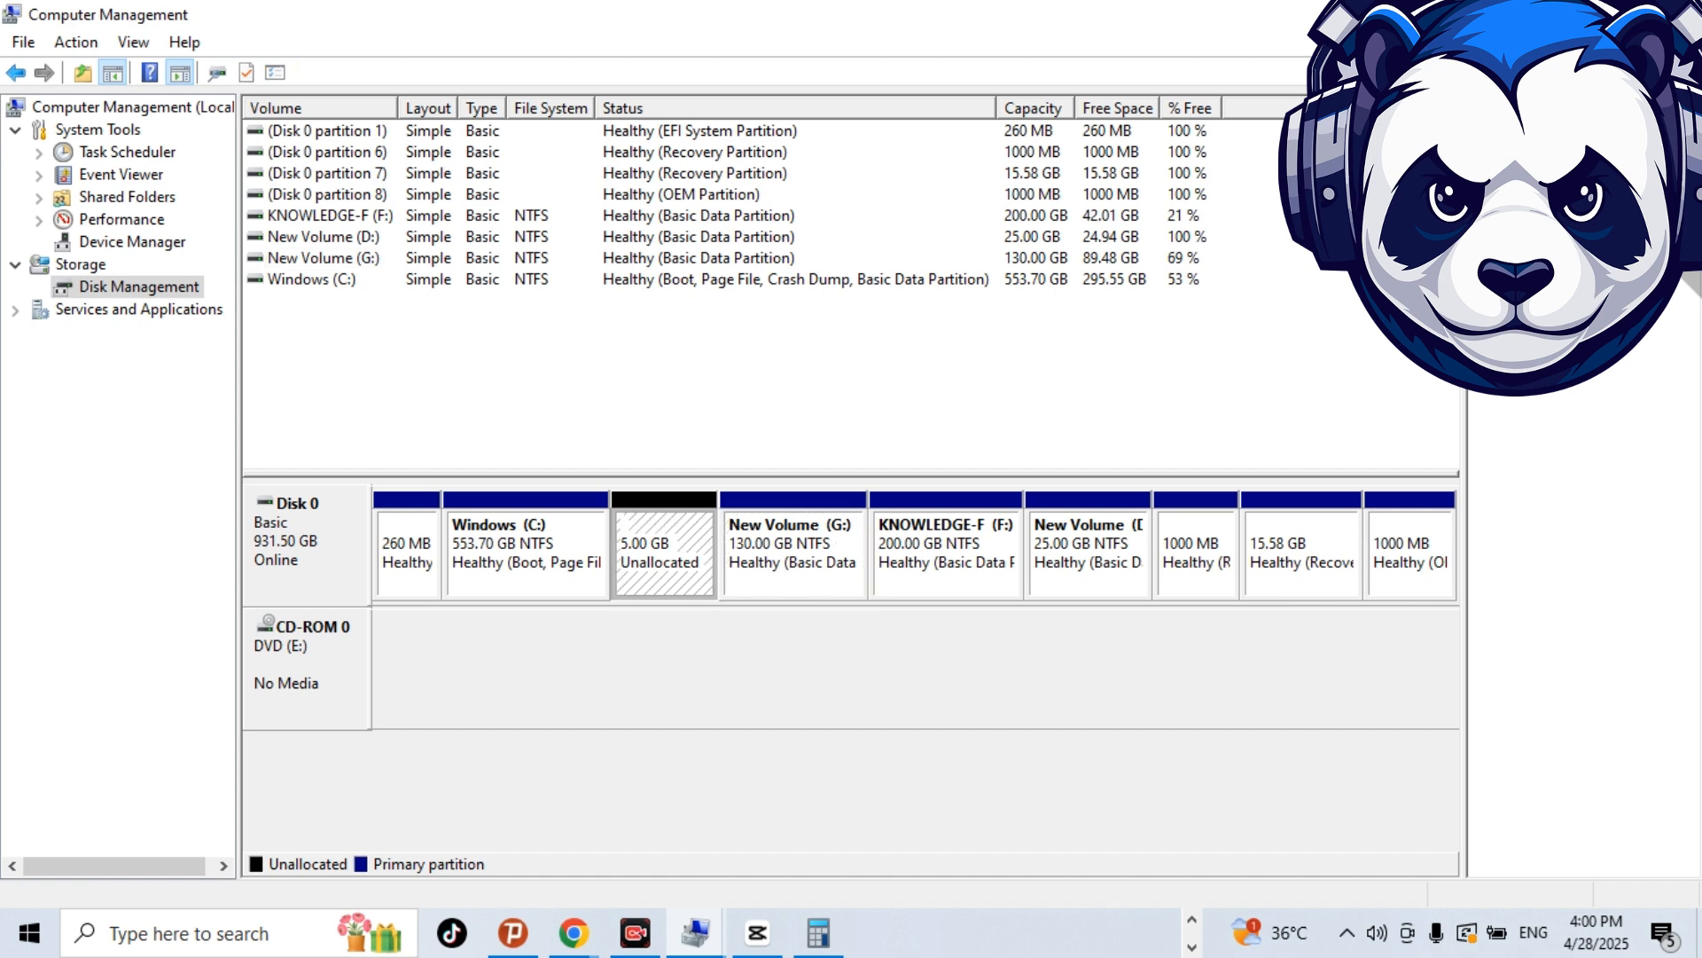
pyautogui.rightClick(648, 502)
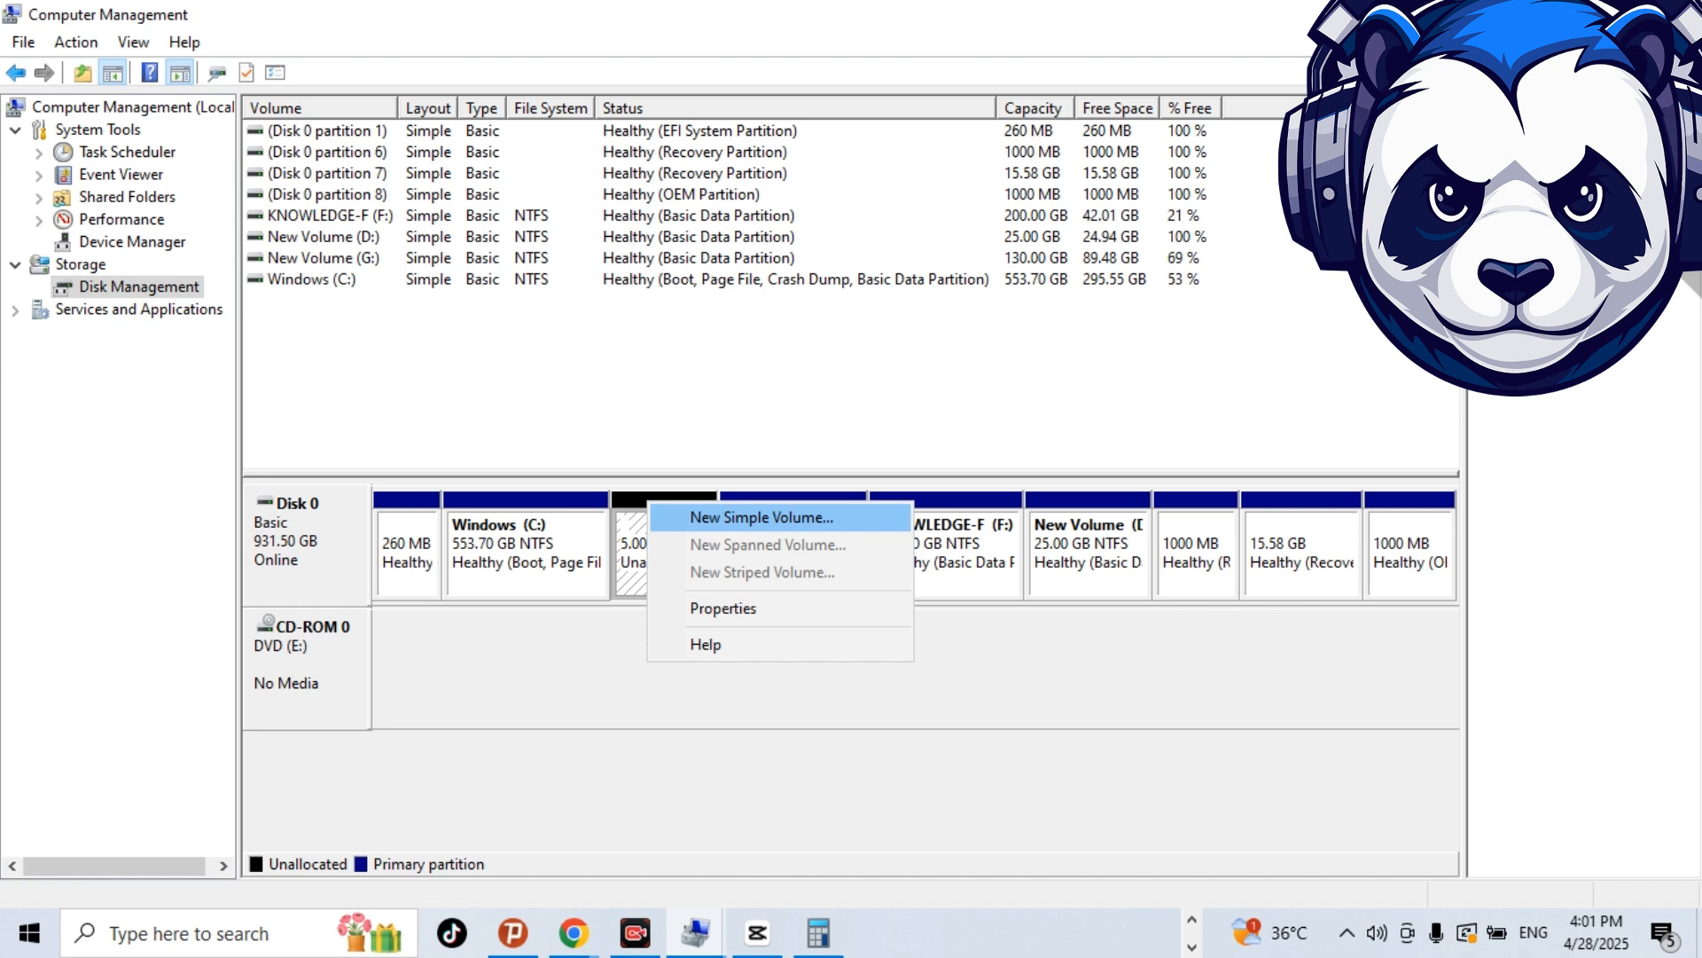
pyautogui.press('Return')
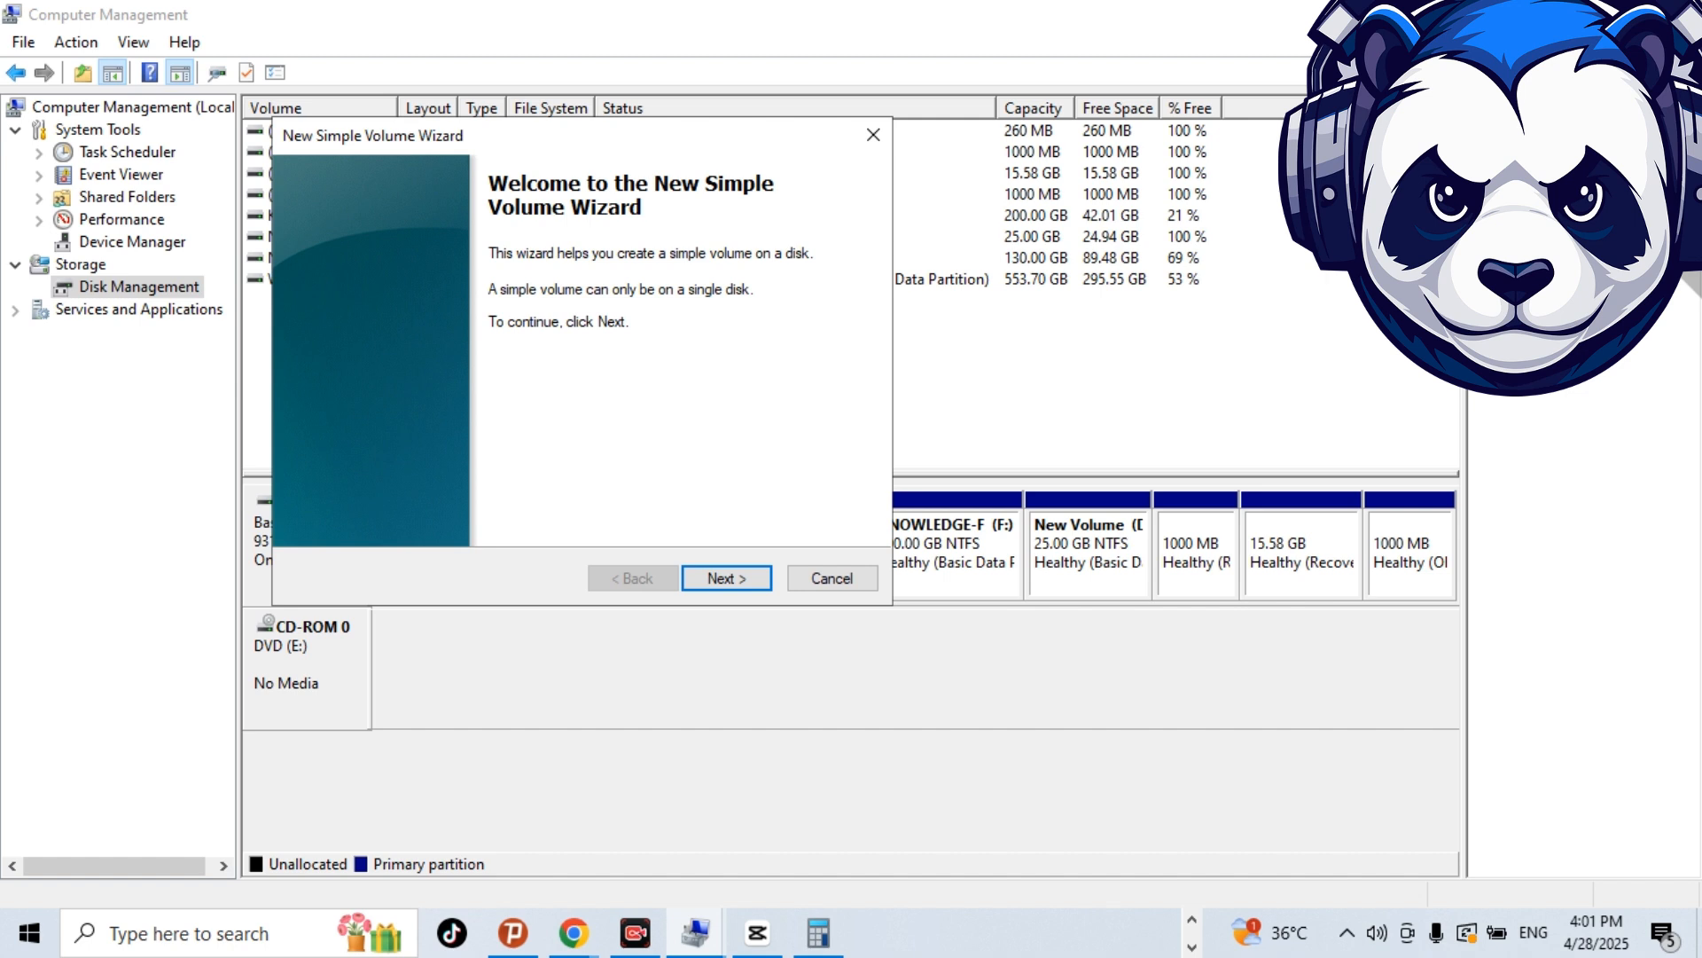
pyautogui.click(726, 578)
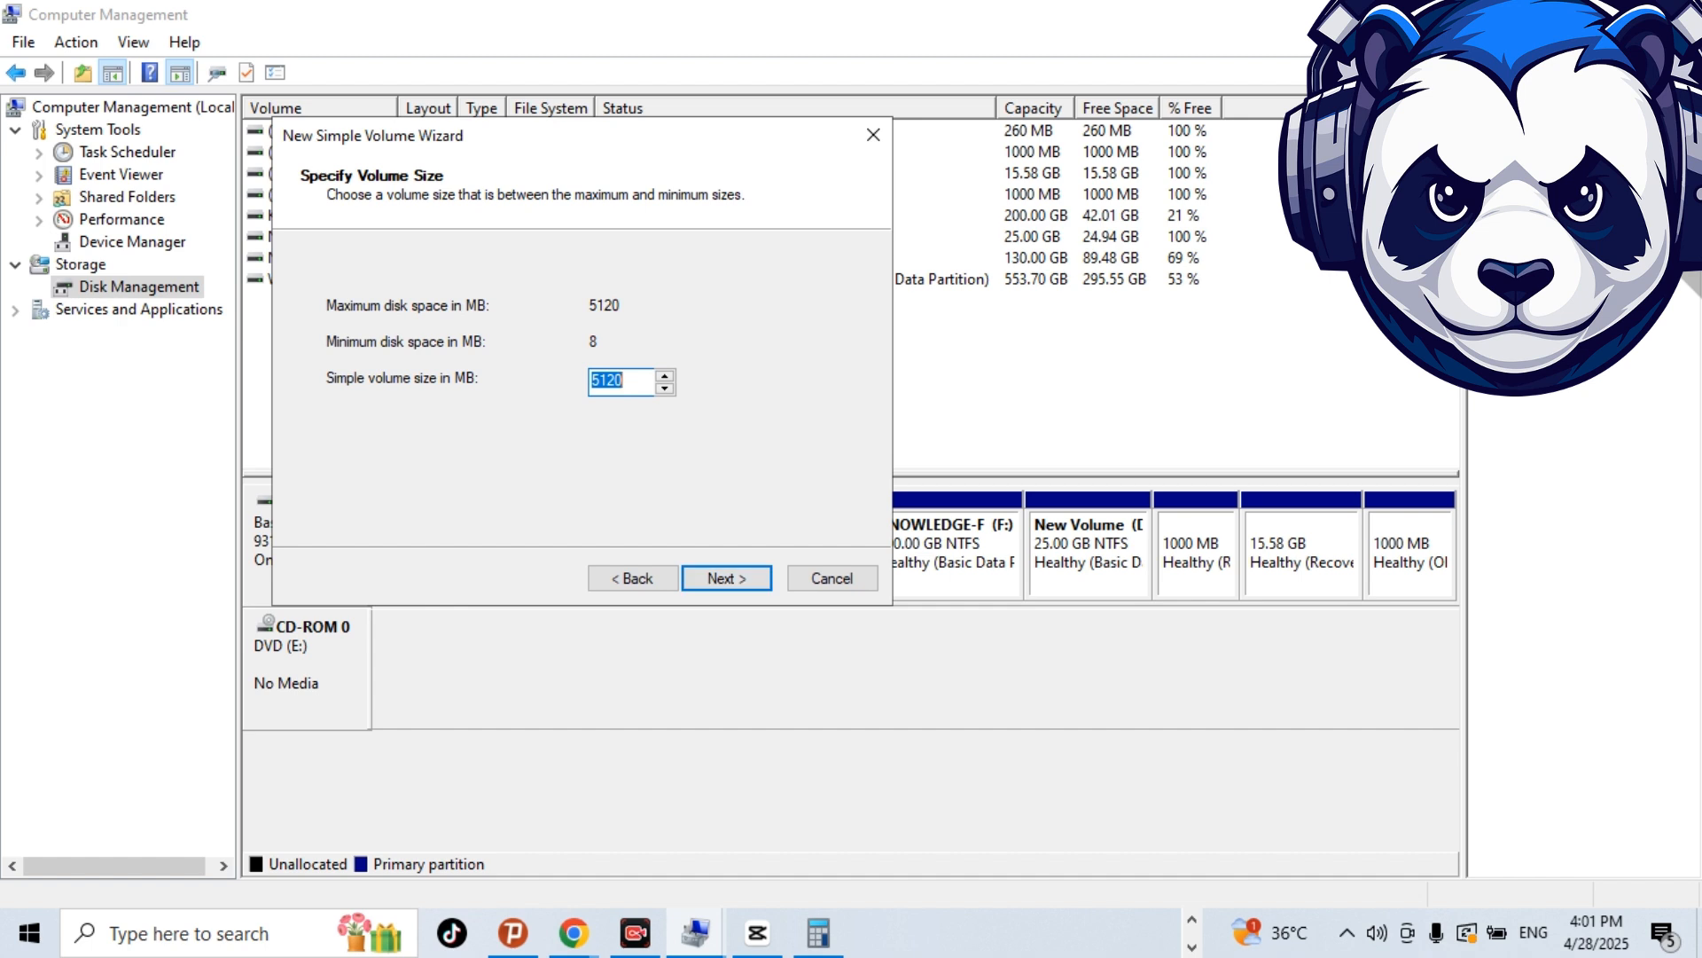
pyautogui.press('Return')
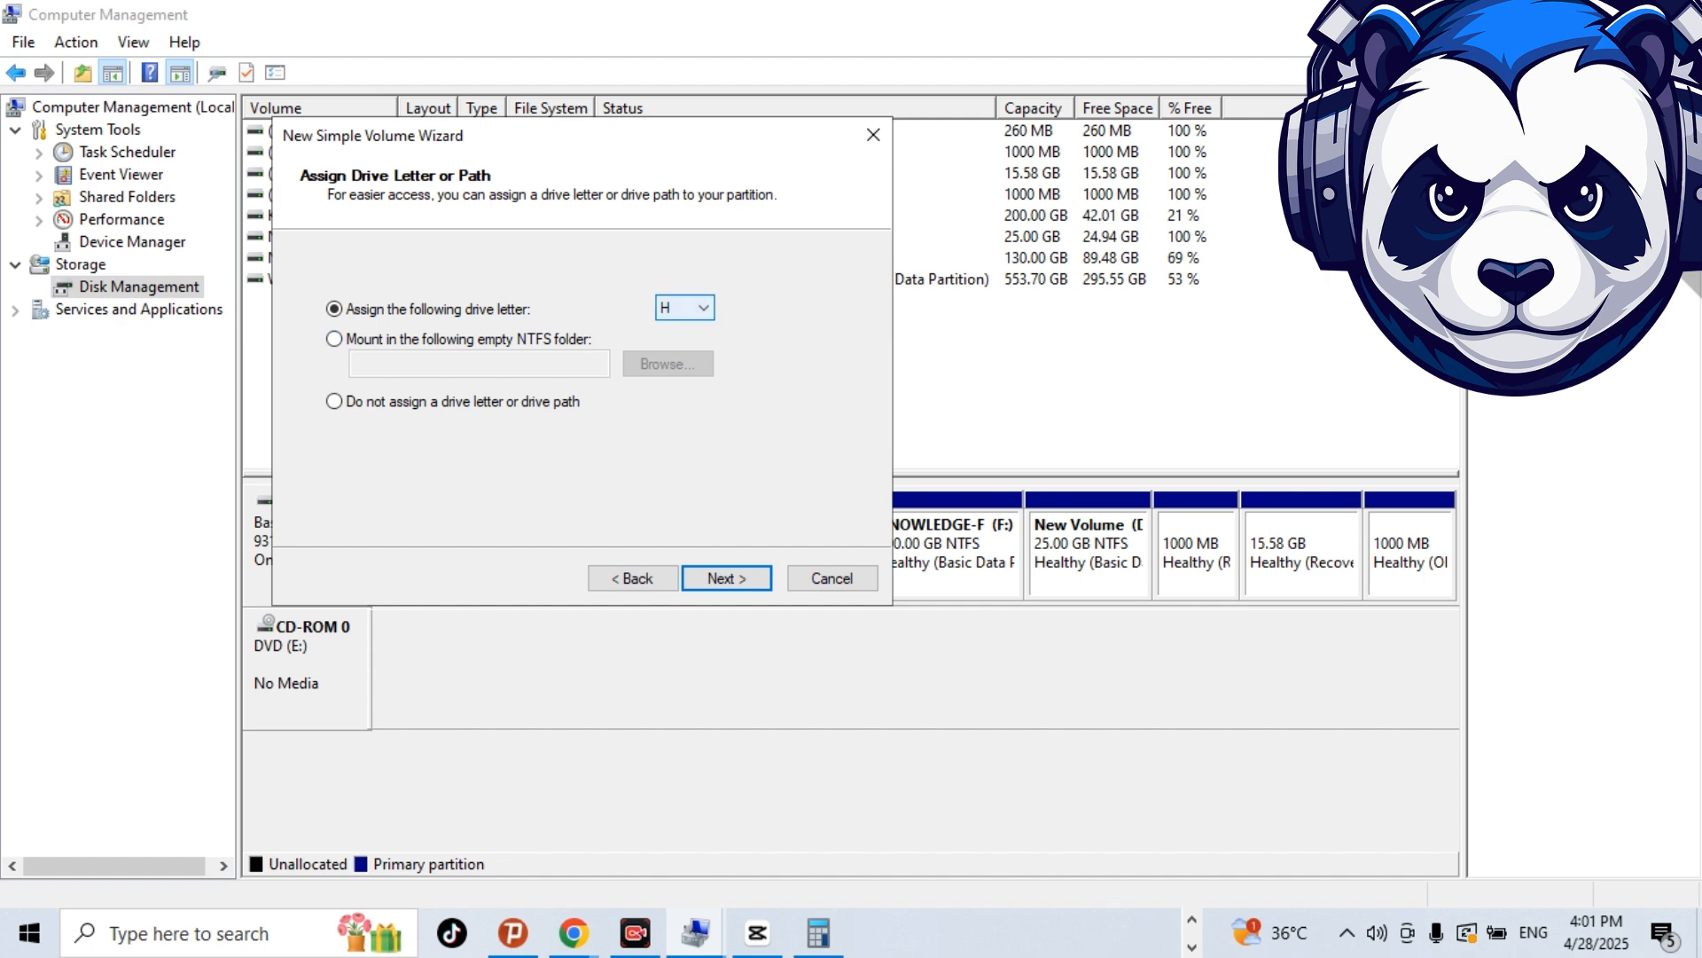
# Assign drive letter H, keep quick NTFS formatting with default allocation size and label New Volume, and finish creating the volume.
pyautogui.click(684, 308)
pyautogui.click(685, 308)
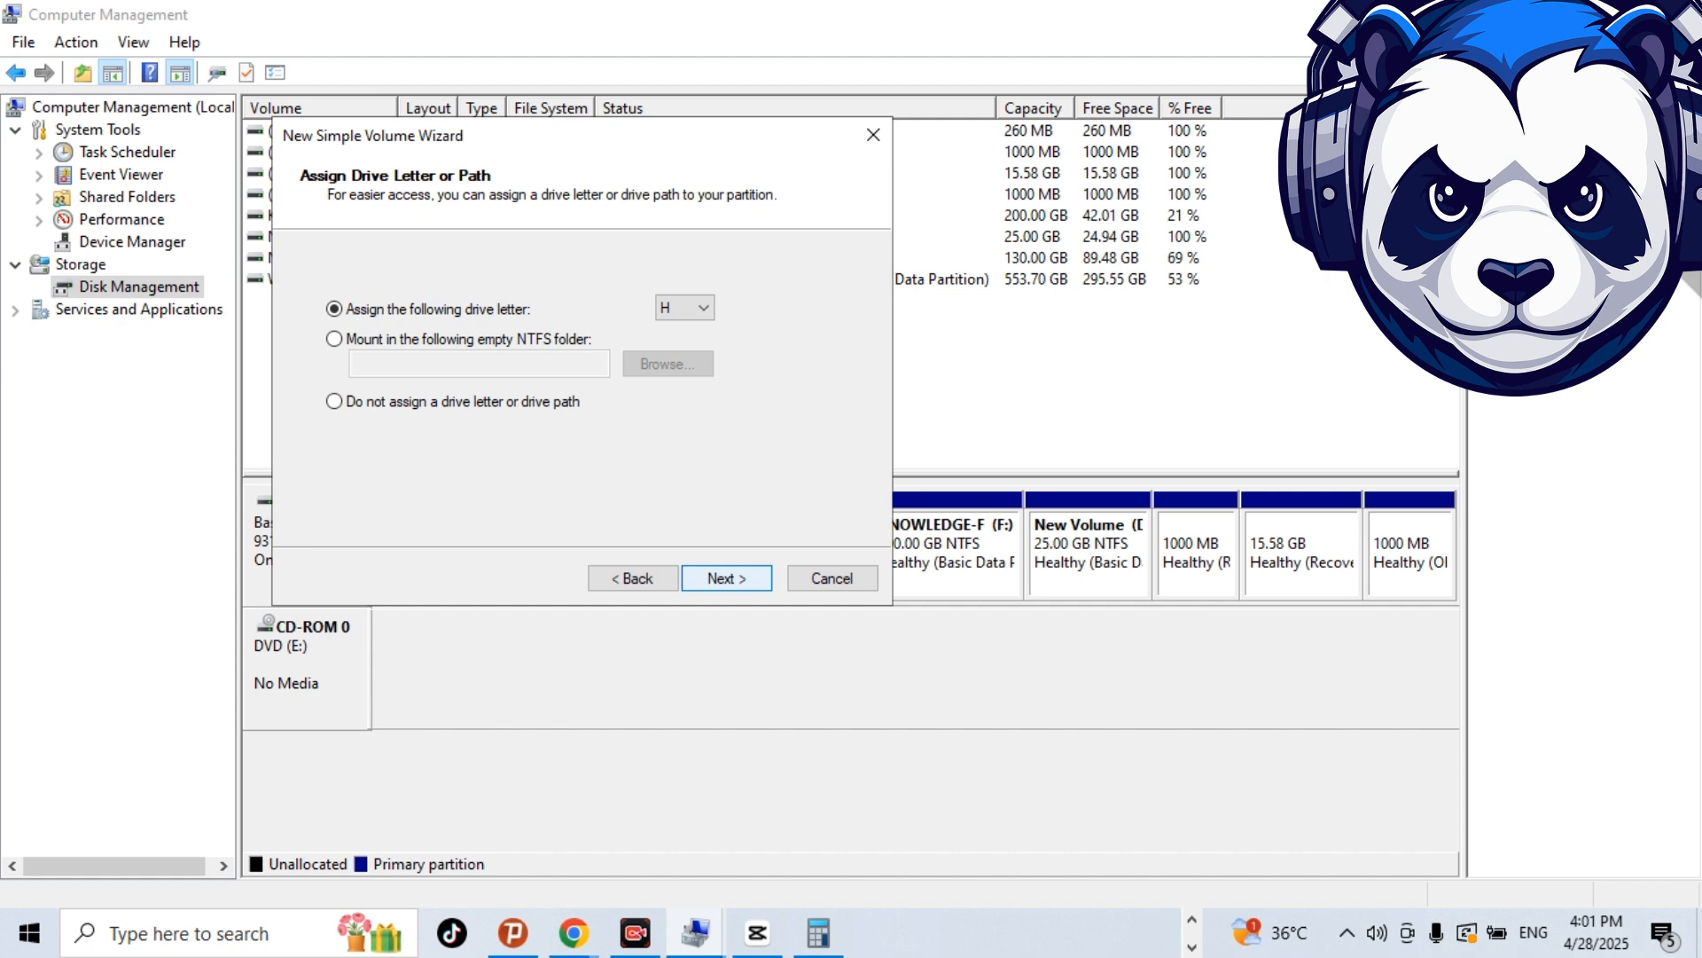
pyautogui.press('Return')
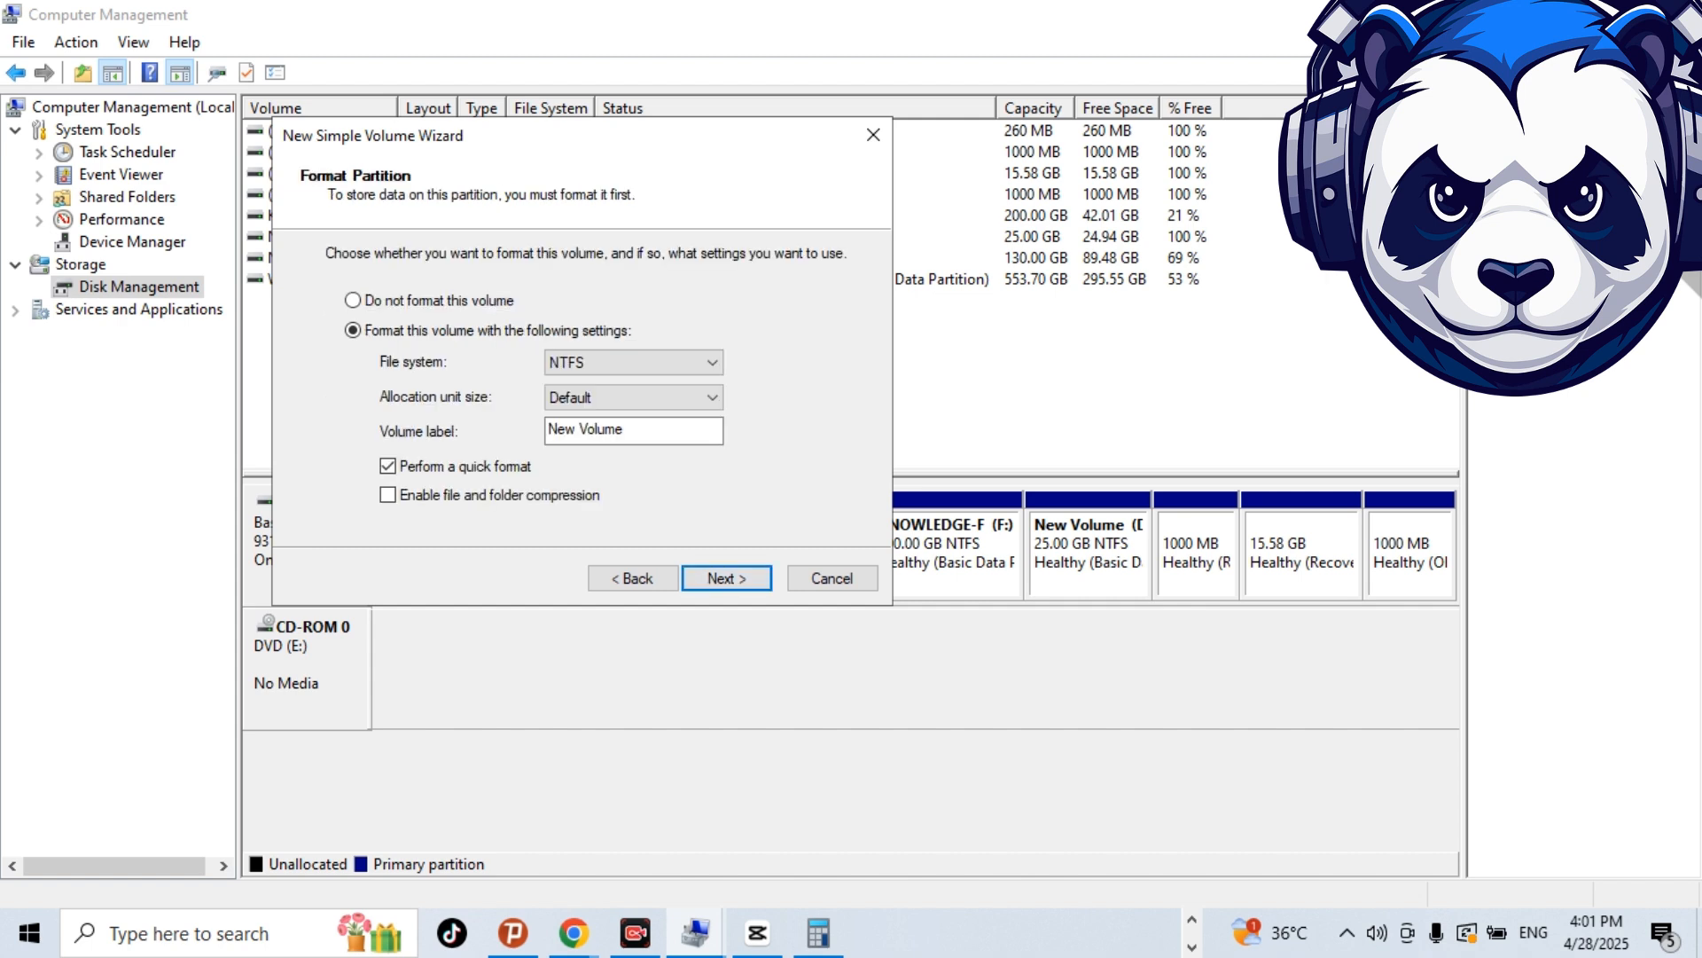
pyautogui.press('Return')
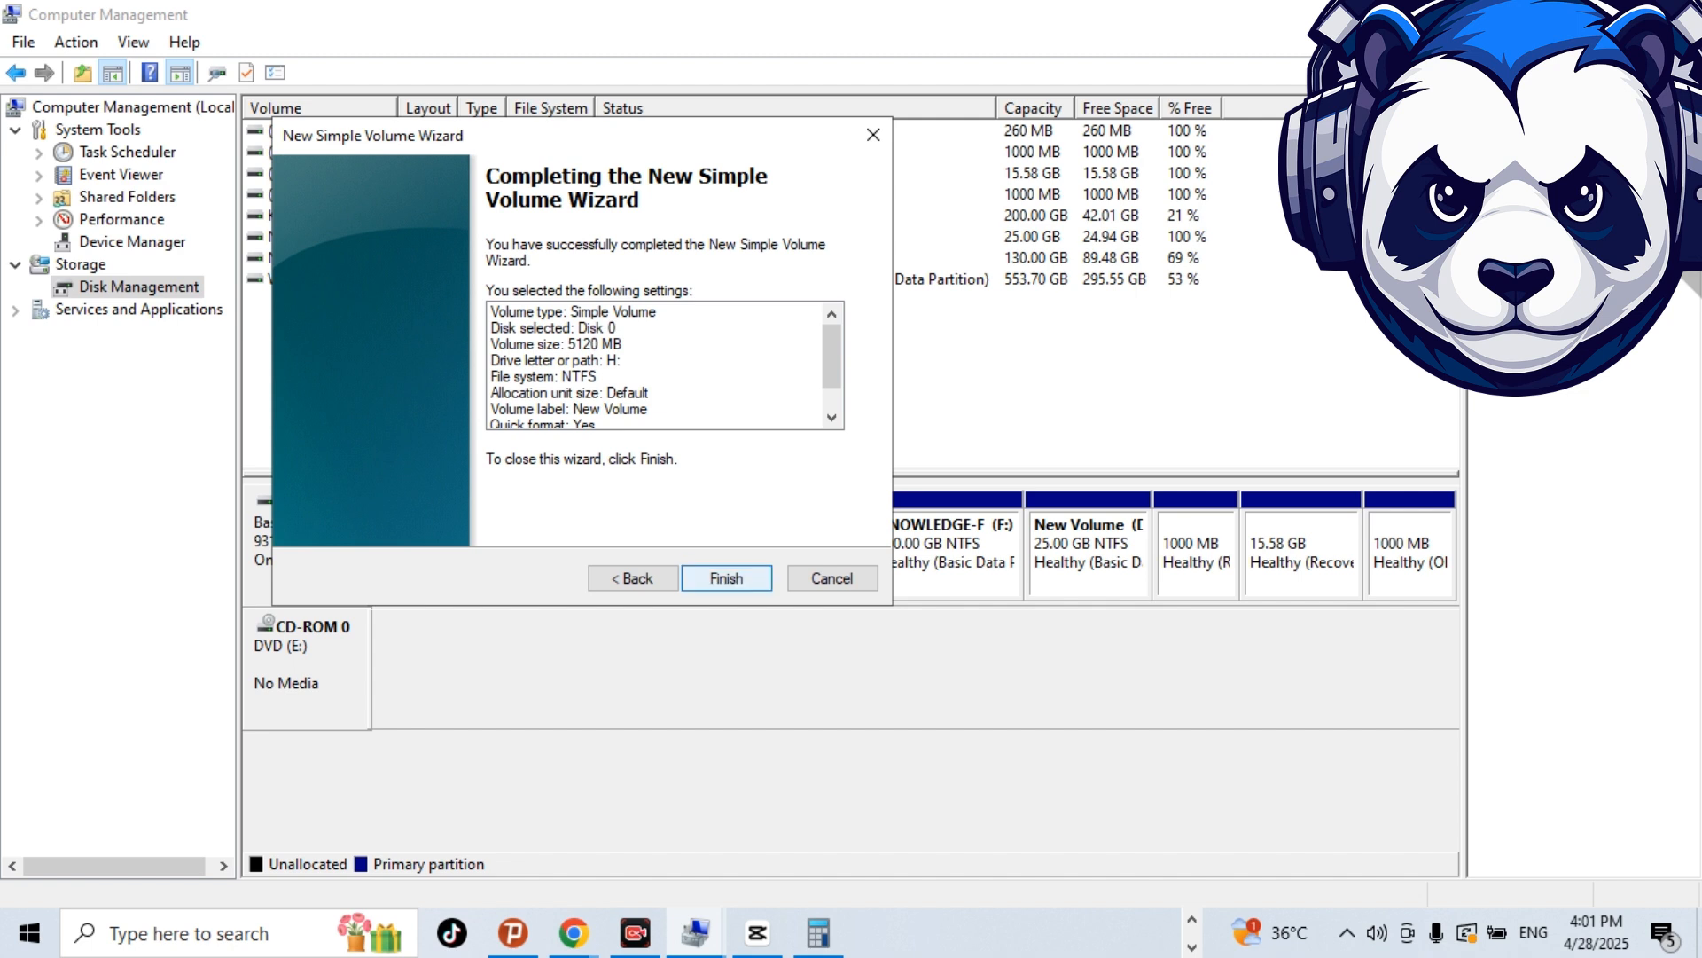
pyautogui.press('Return')
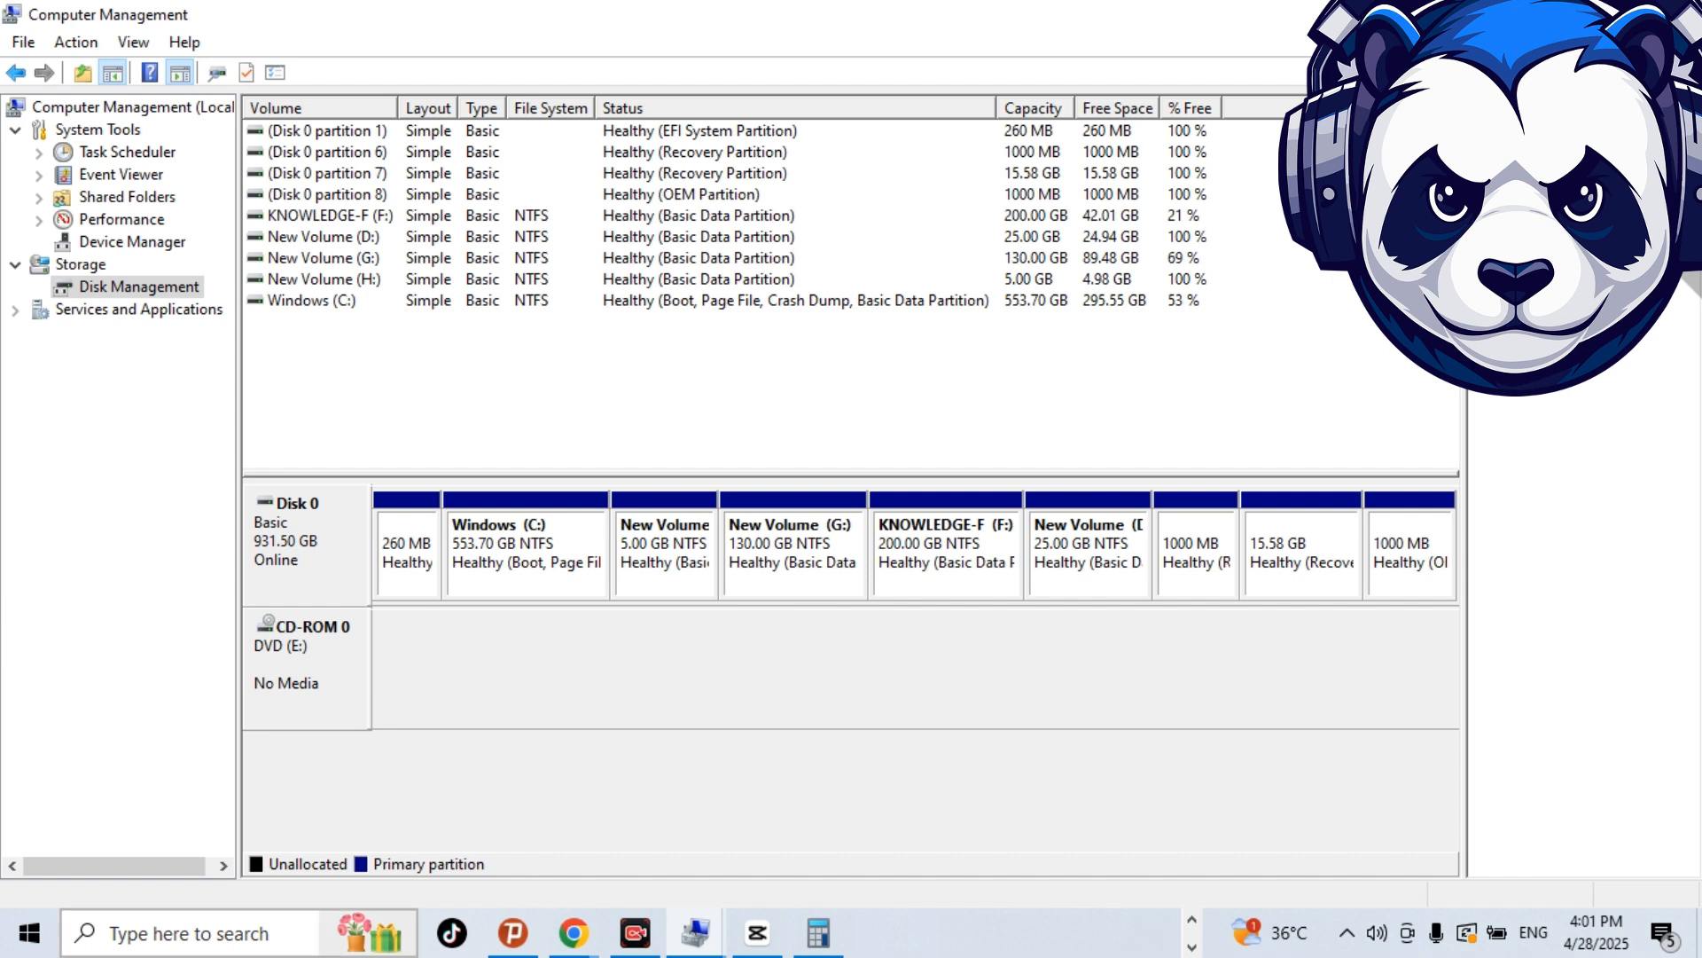
# Switch to This PC in File Explorer and maximize the window to check the drives for New Volume (H:).
pyautogui.click(200, 933)
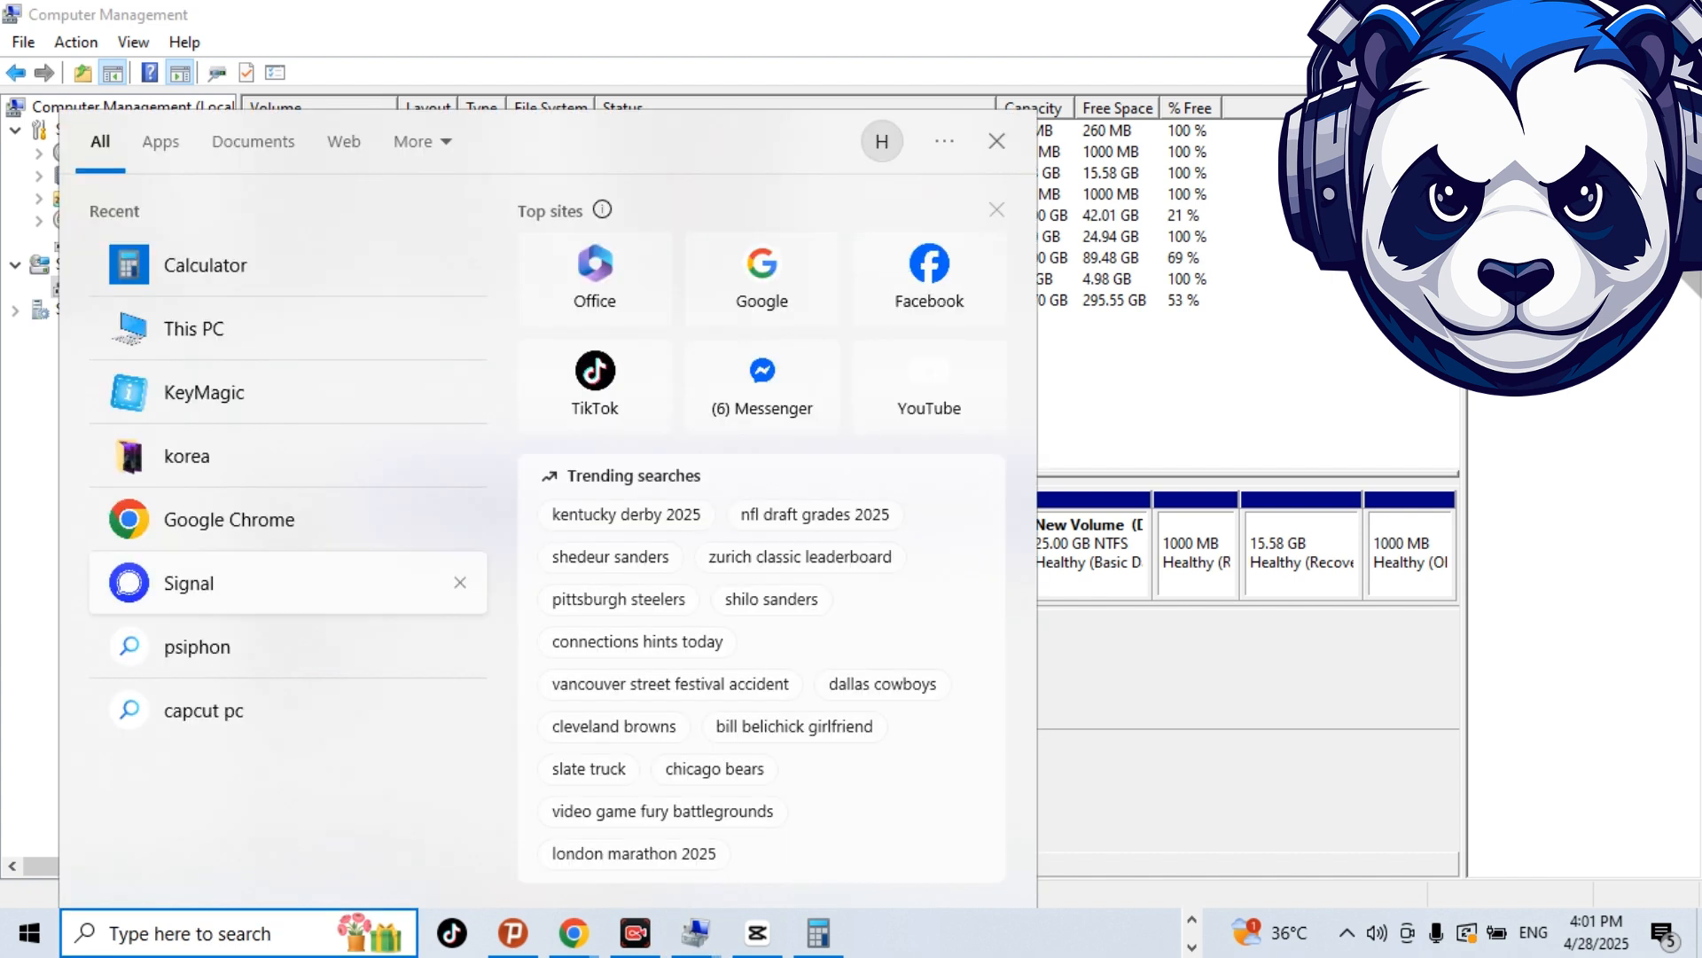
pyautogui.click(177, 317)
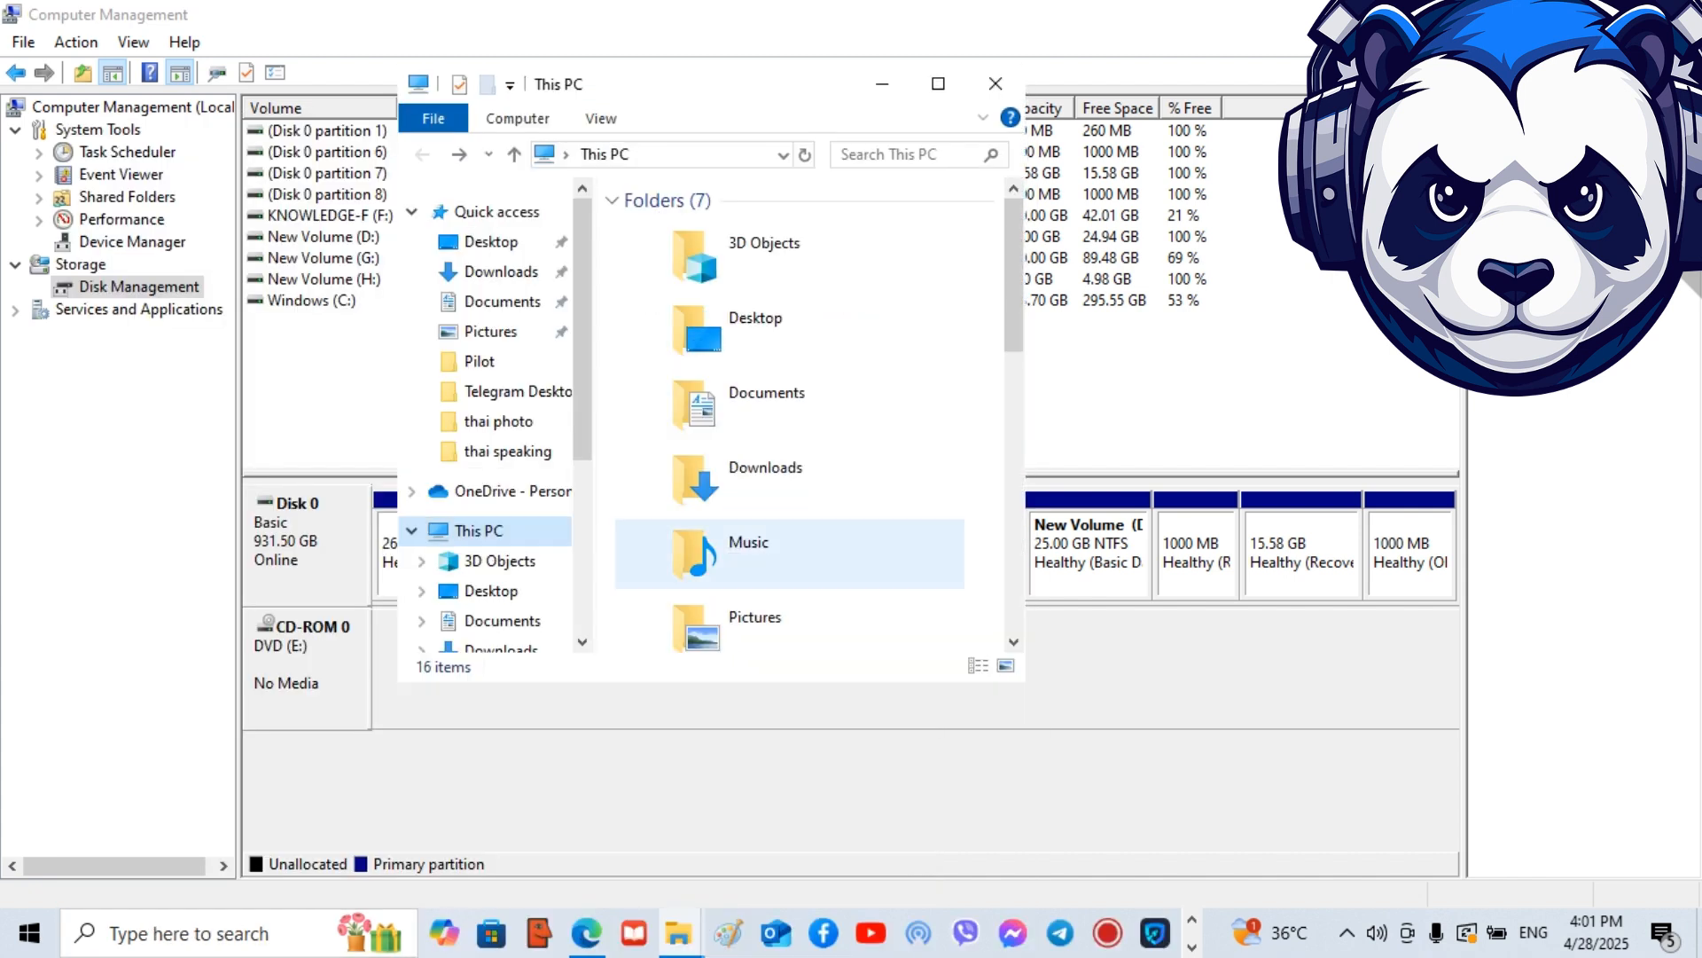
pyautogui.click(938, 84)
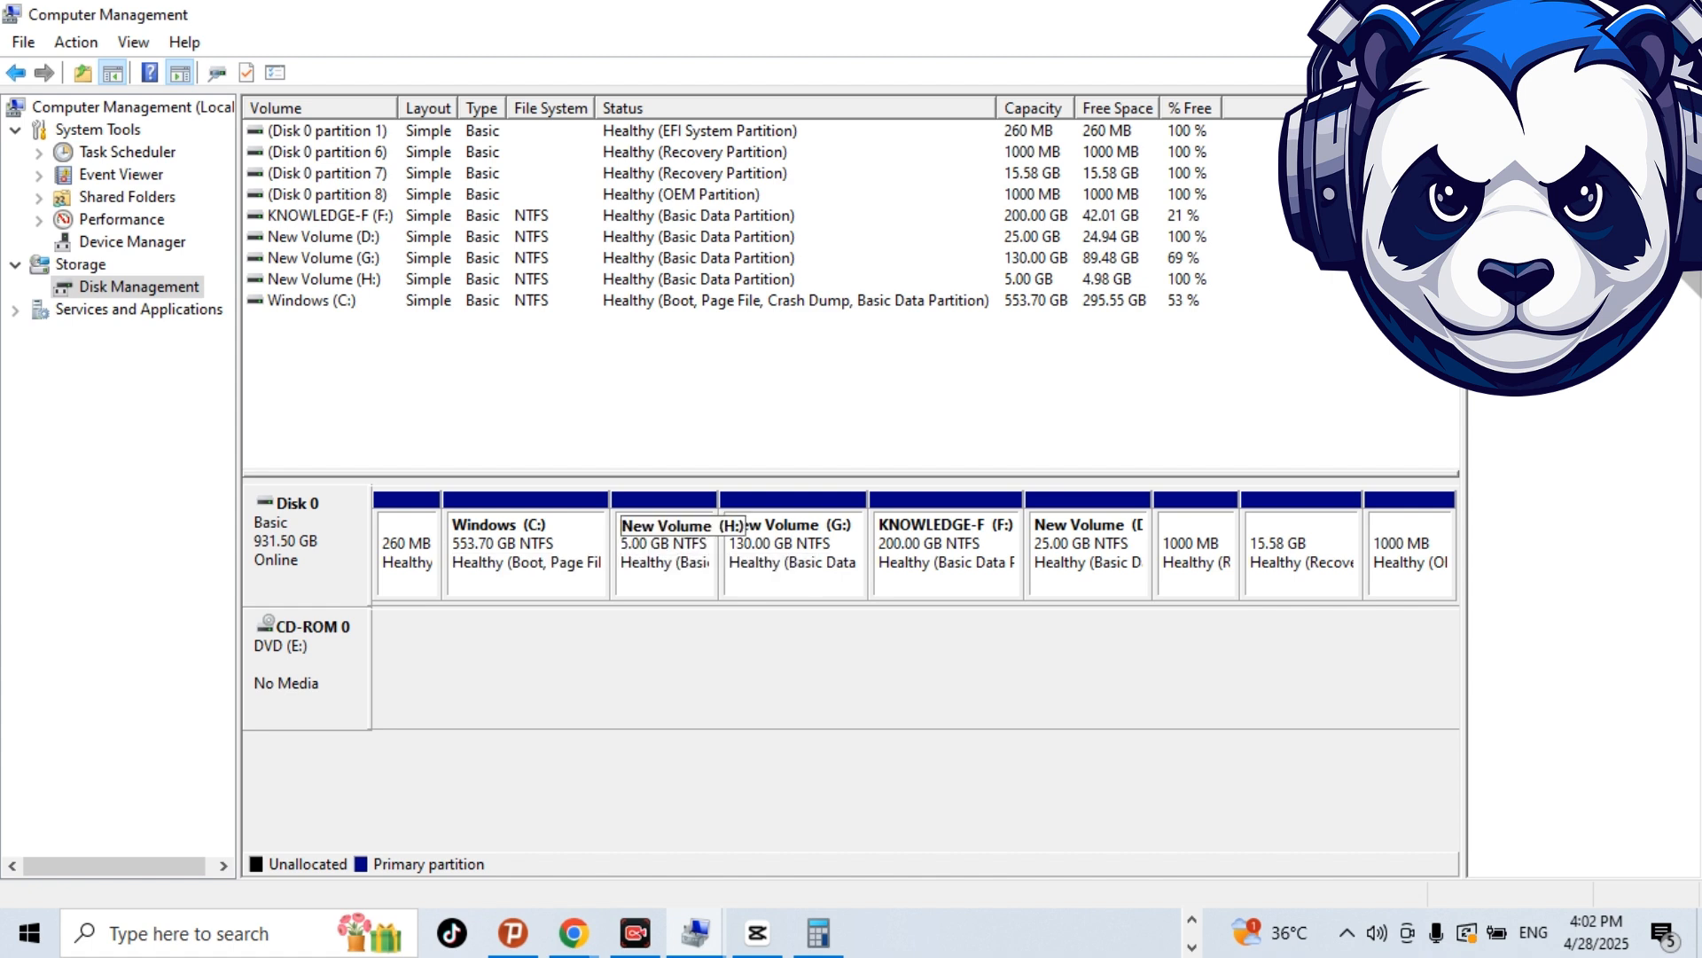
# Delete the 5.00 GB New Volume (H:) partition in Computer Management, agreeing to erase its data.
pyautogui.click(665, 554)
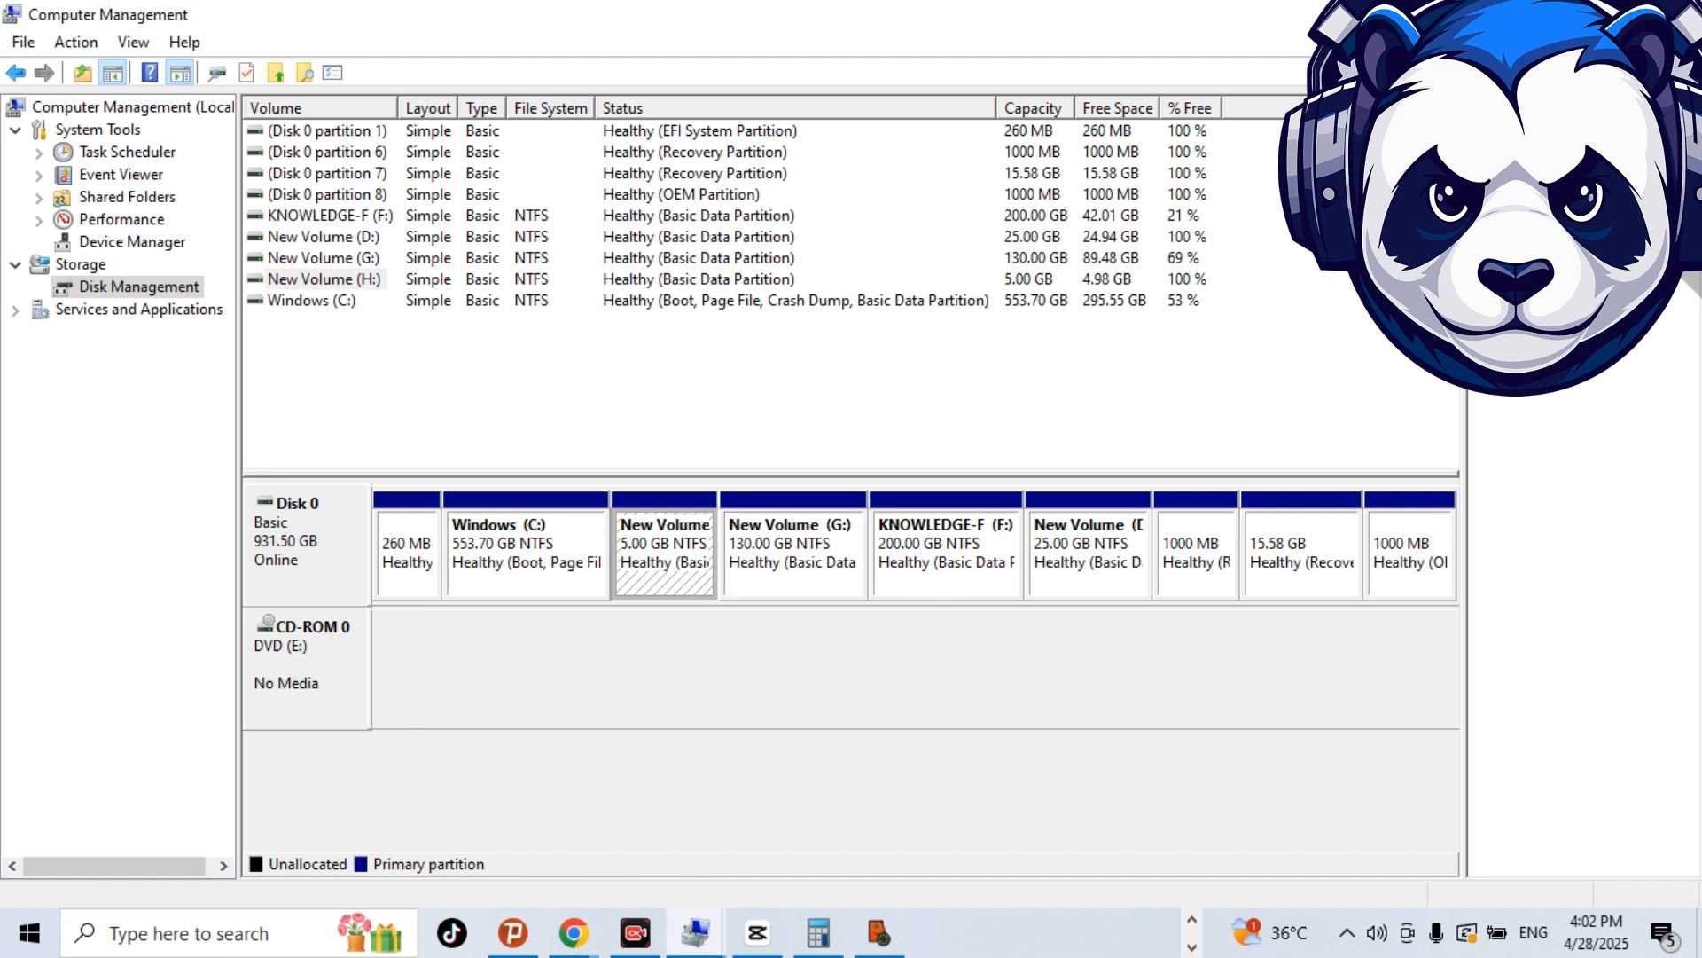
pyautogui.rightClick(672, 497)
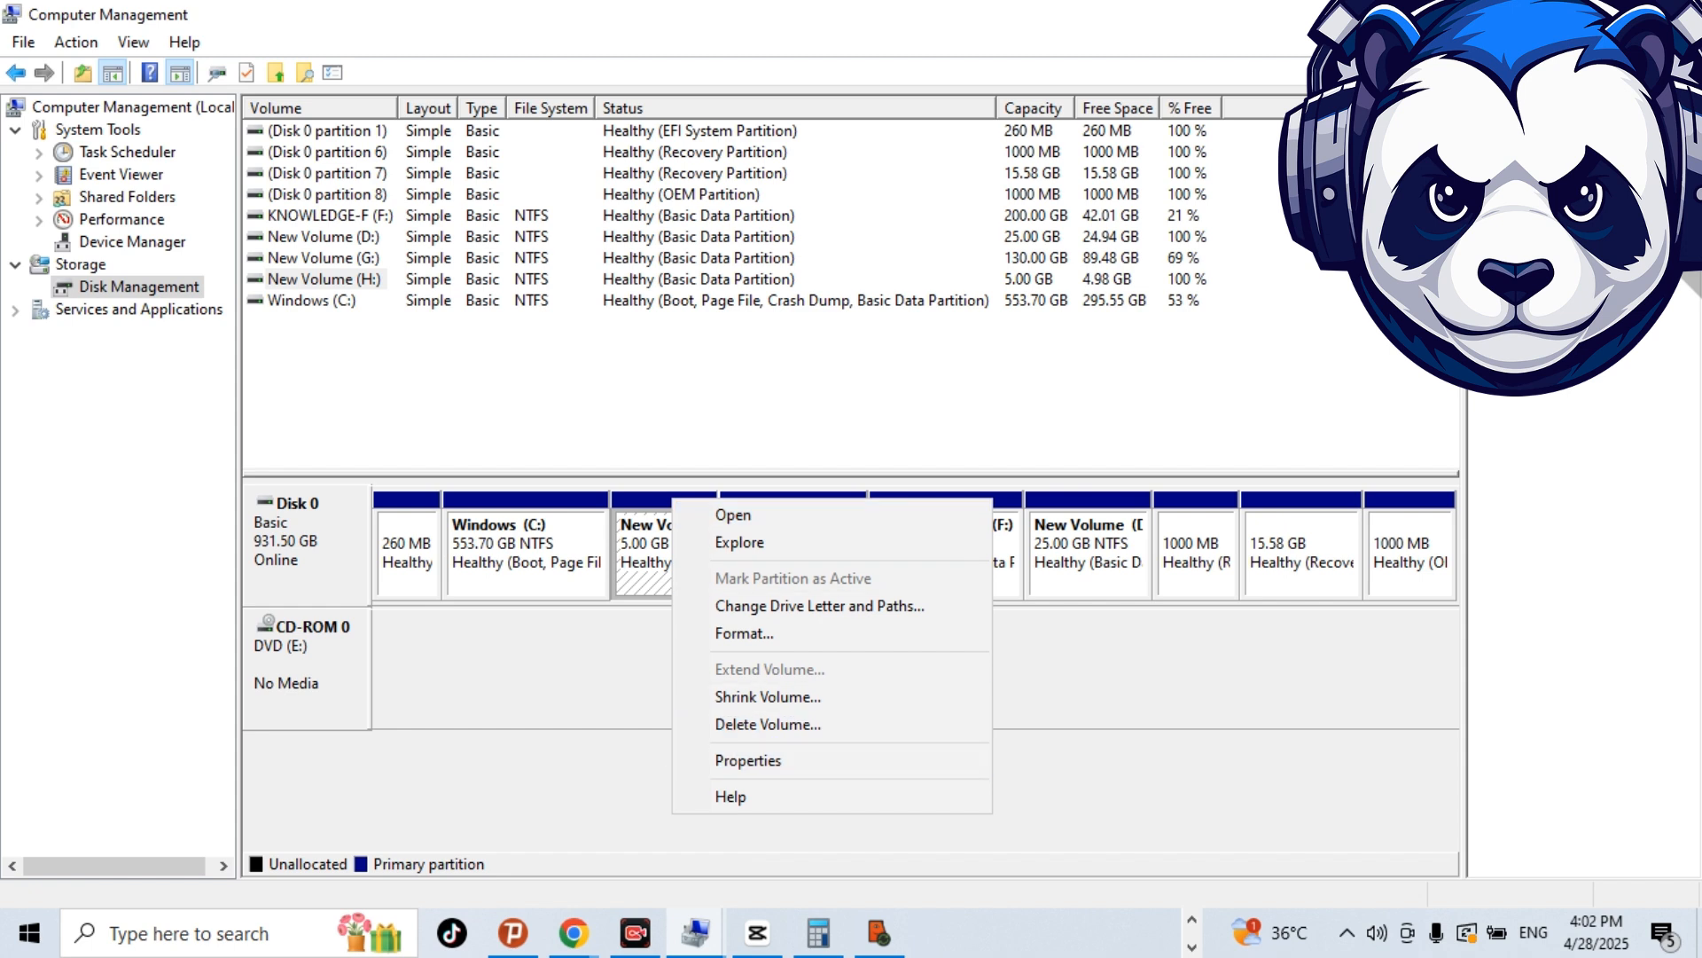
pyautogui.click(768, 723)
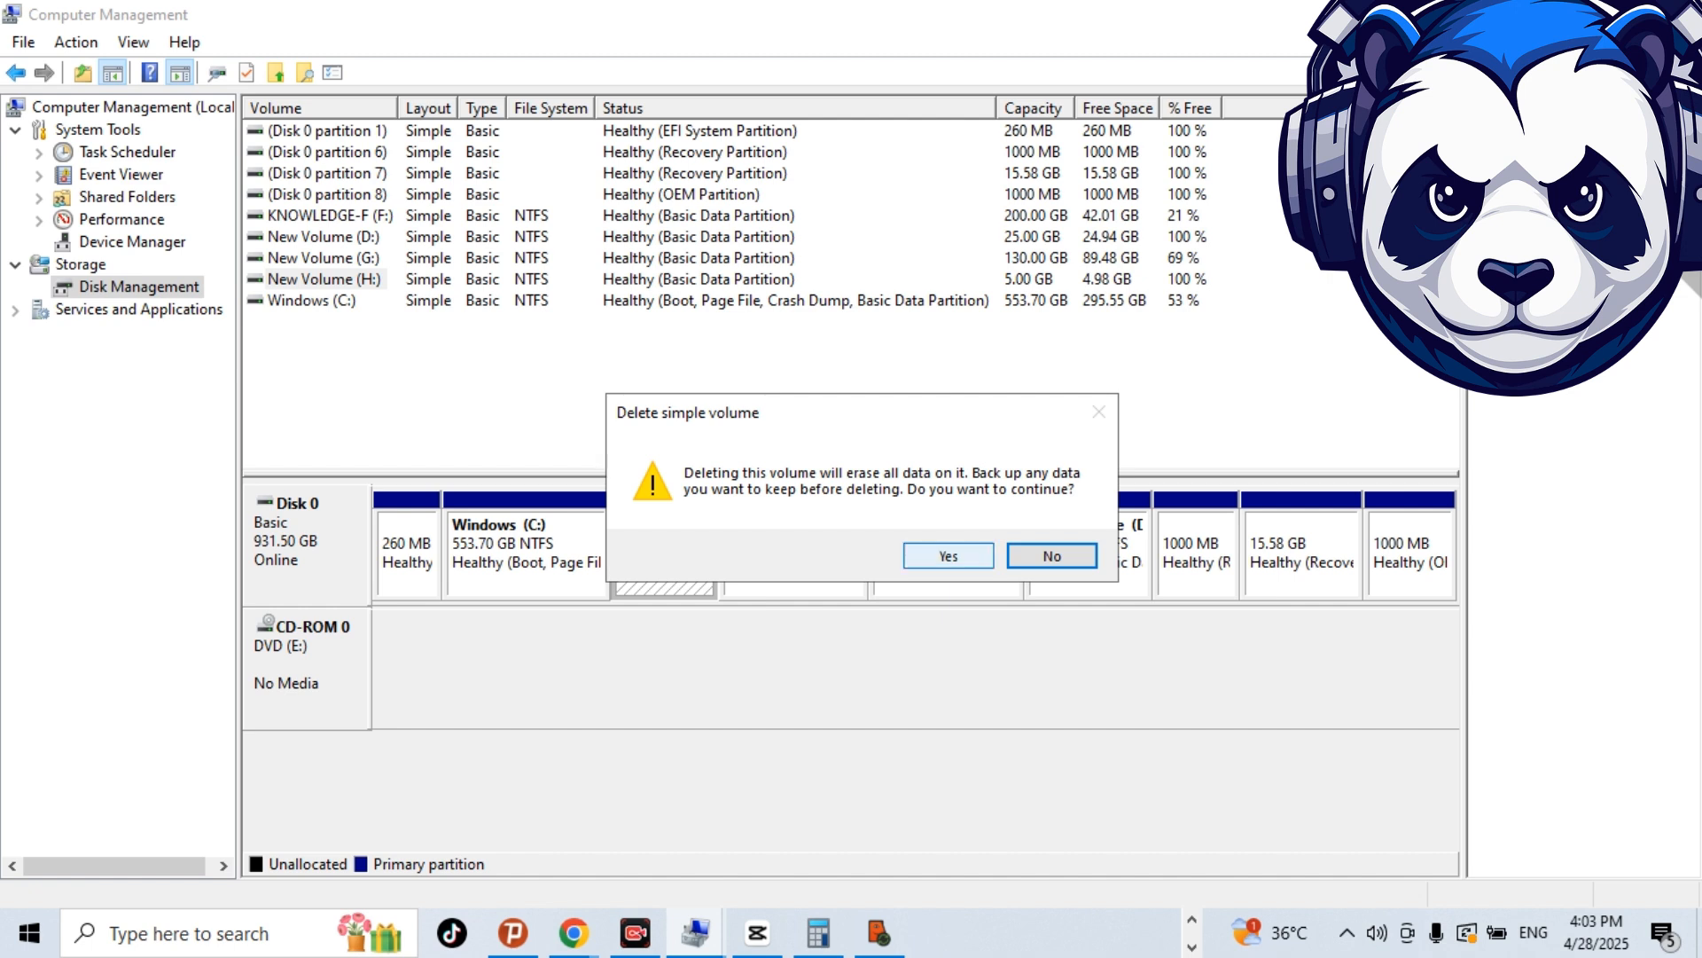
pyautogui.click(948, 555)
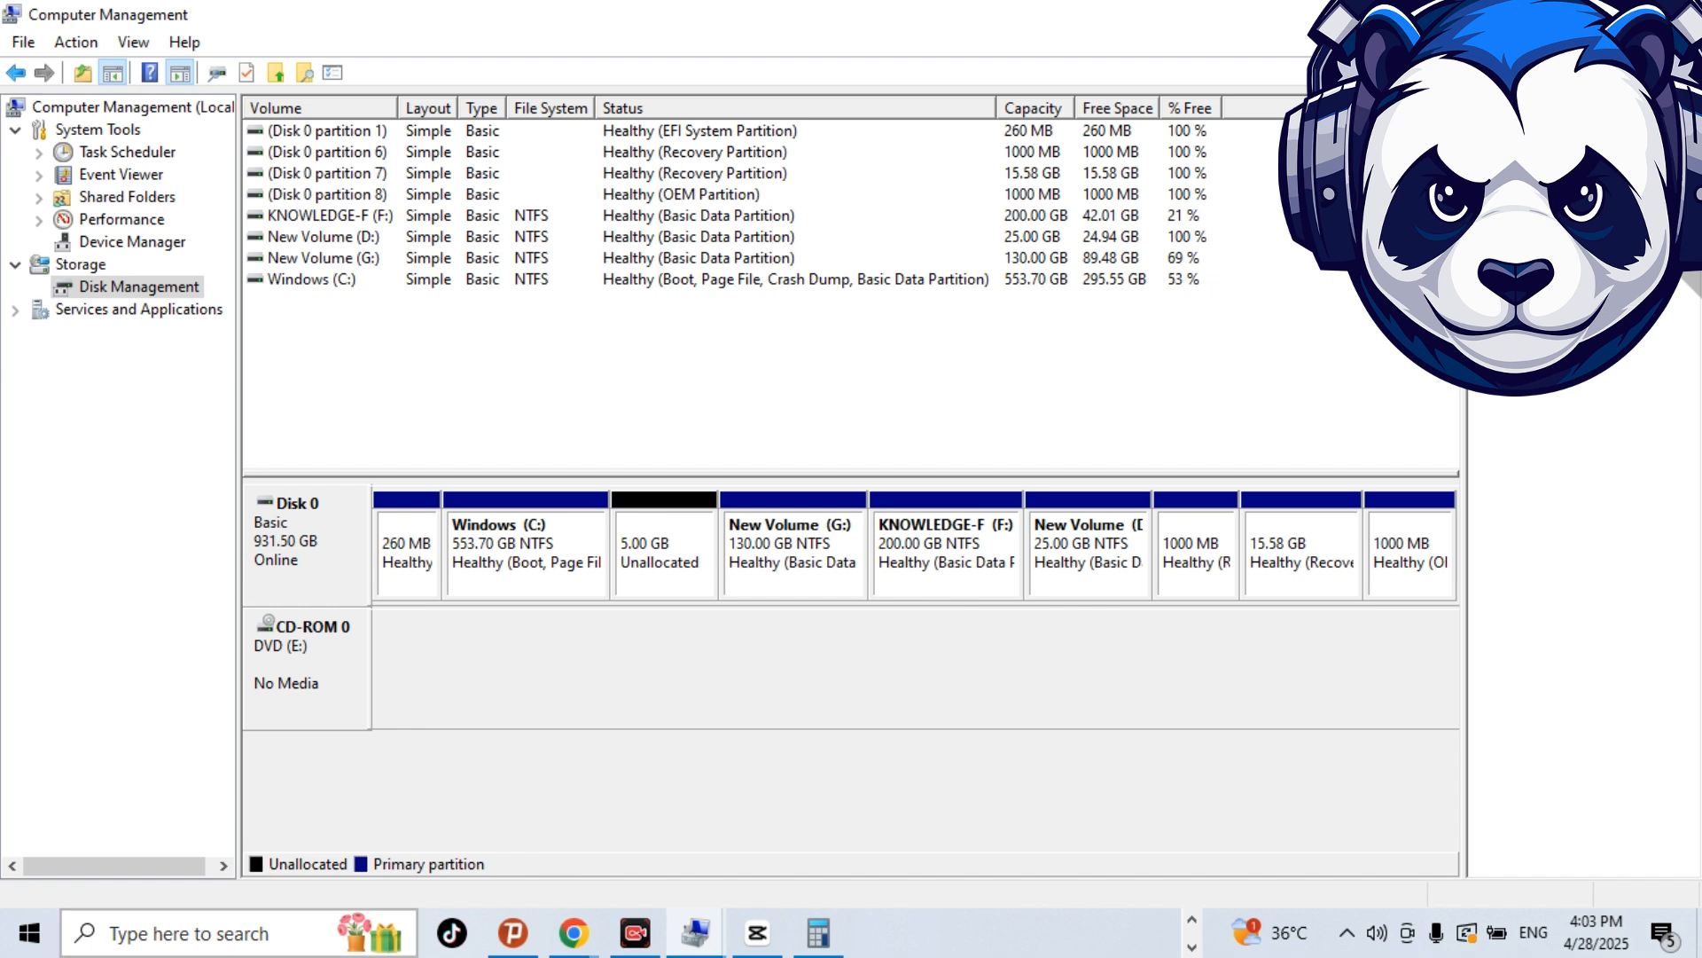
# Open This PC in File Explorer and maximize the window to check the drive list for the deleted H: volume.
pyautogui.click(195, 933)
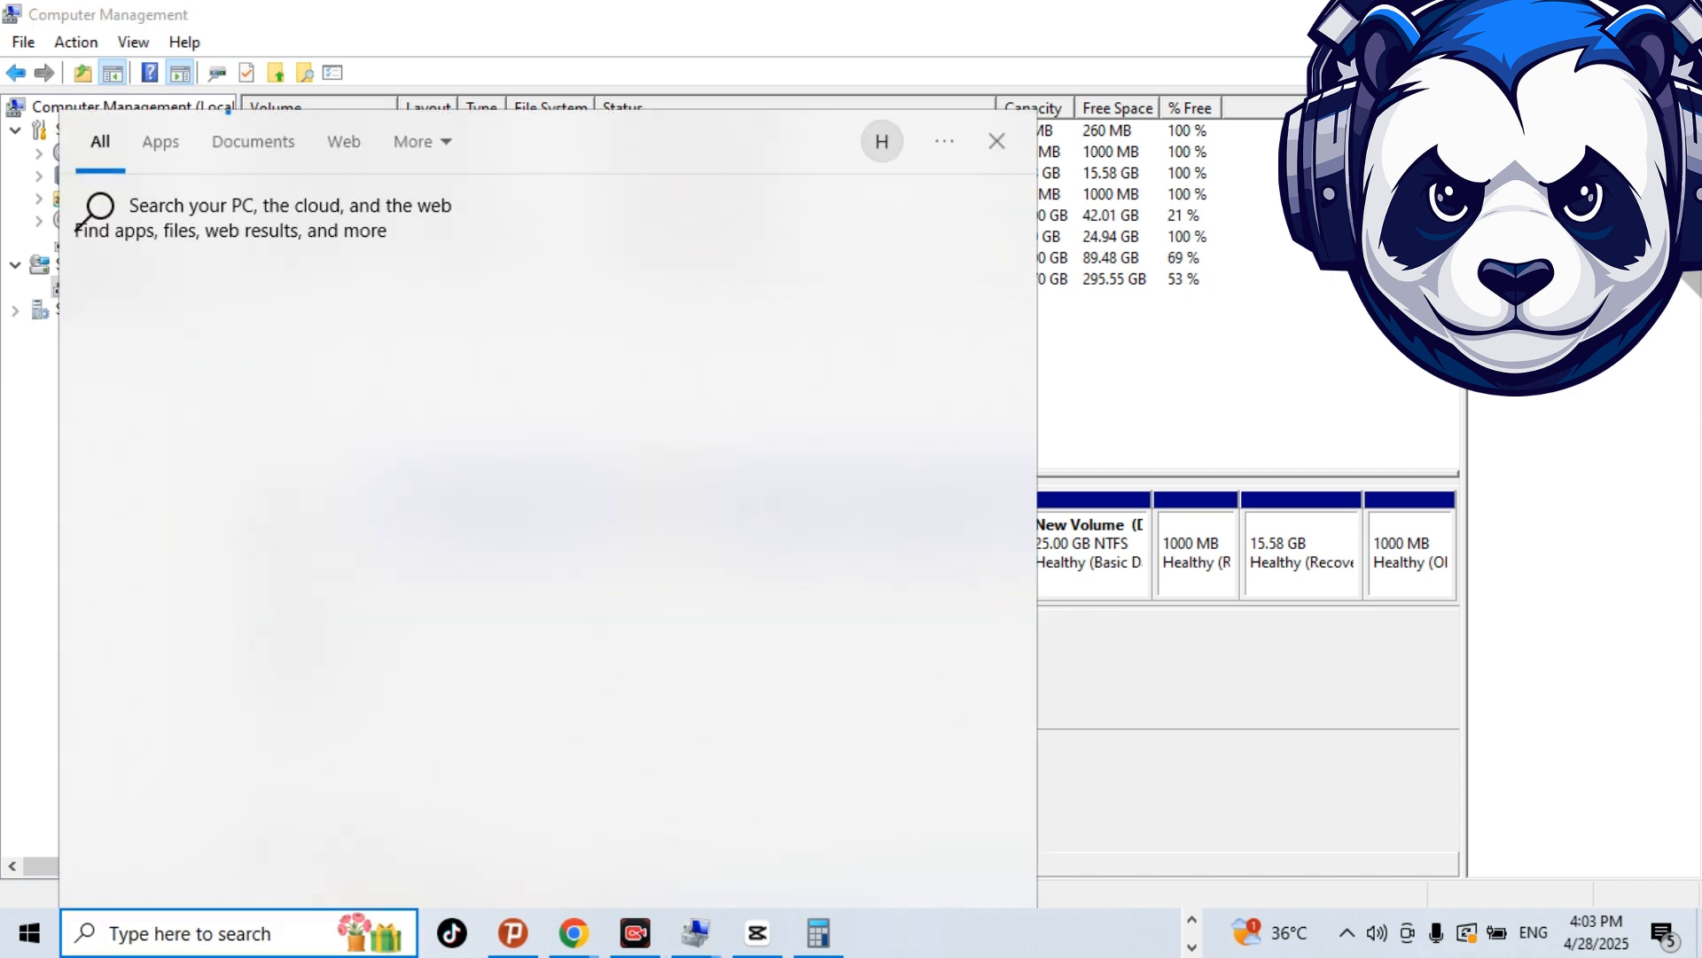
pyautogui.click(195, 328)
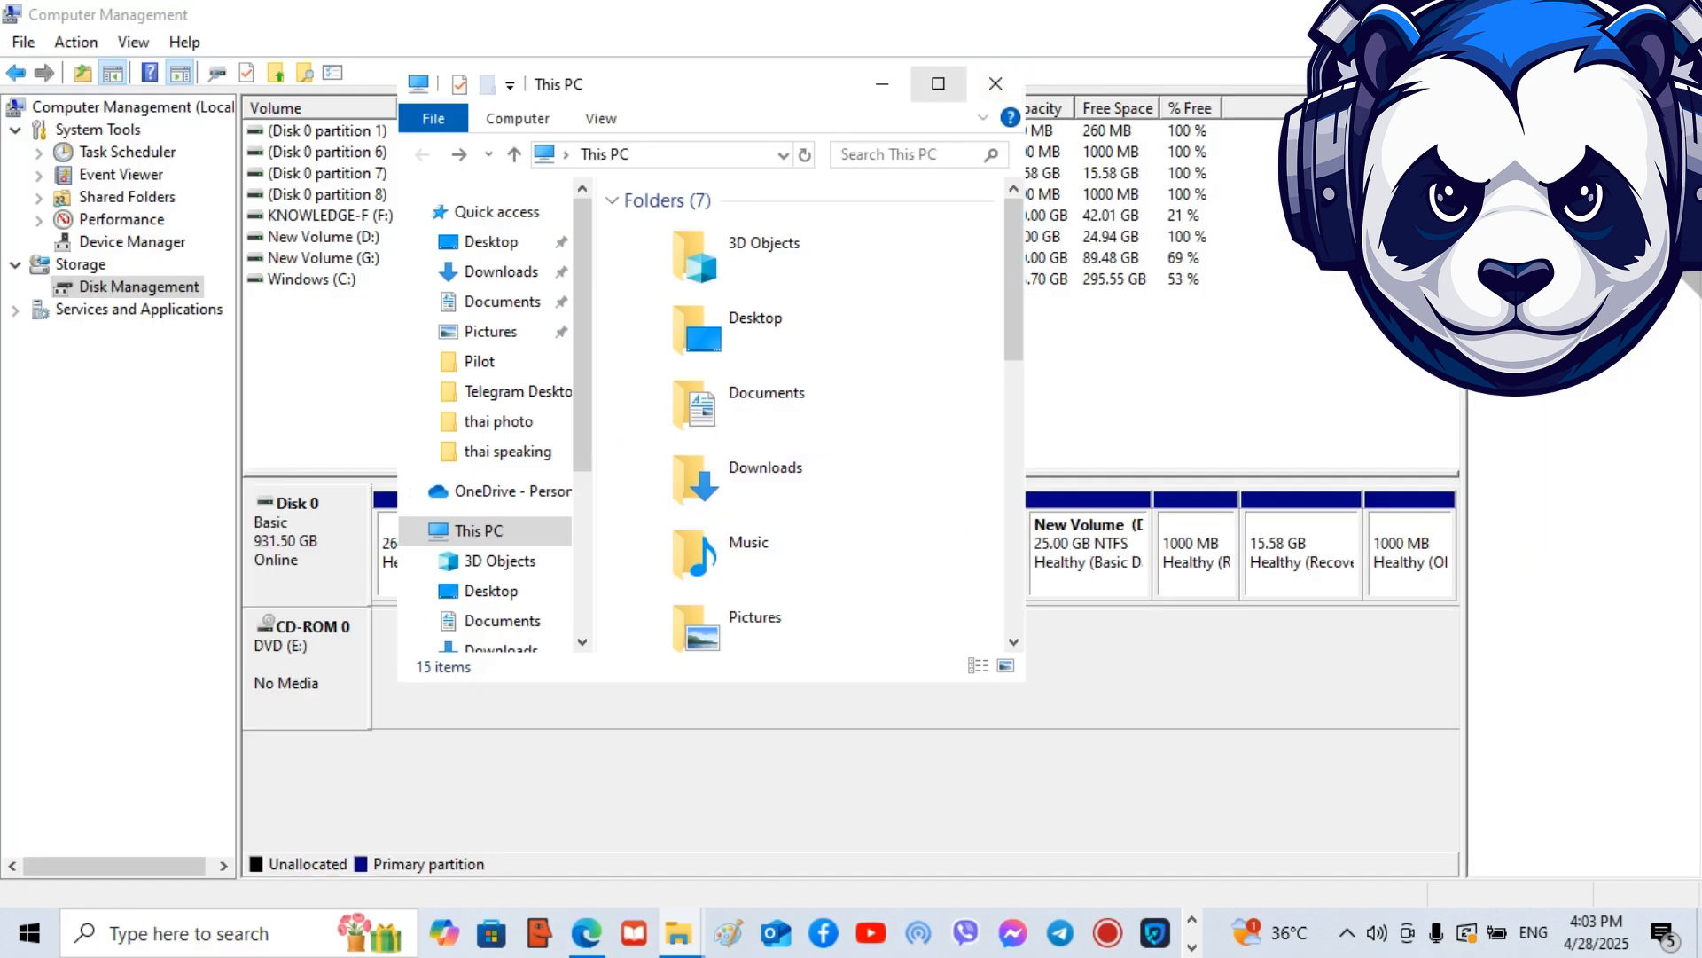
pyautogui.click(938, 83)
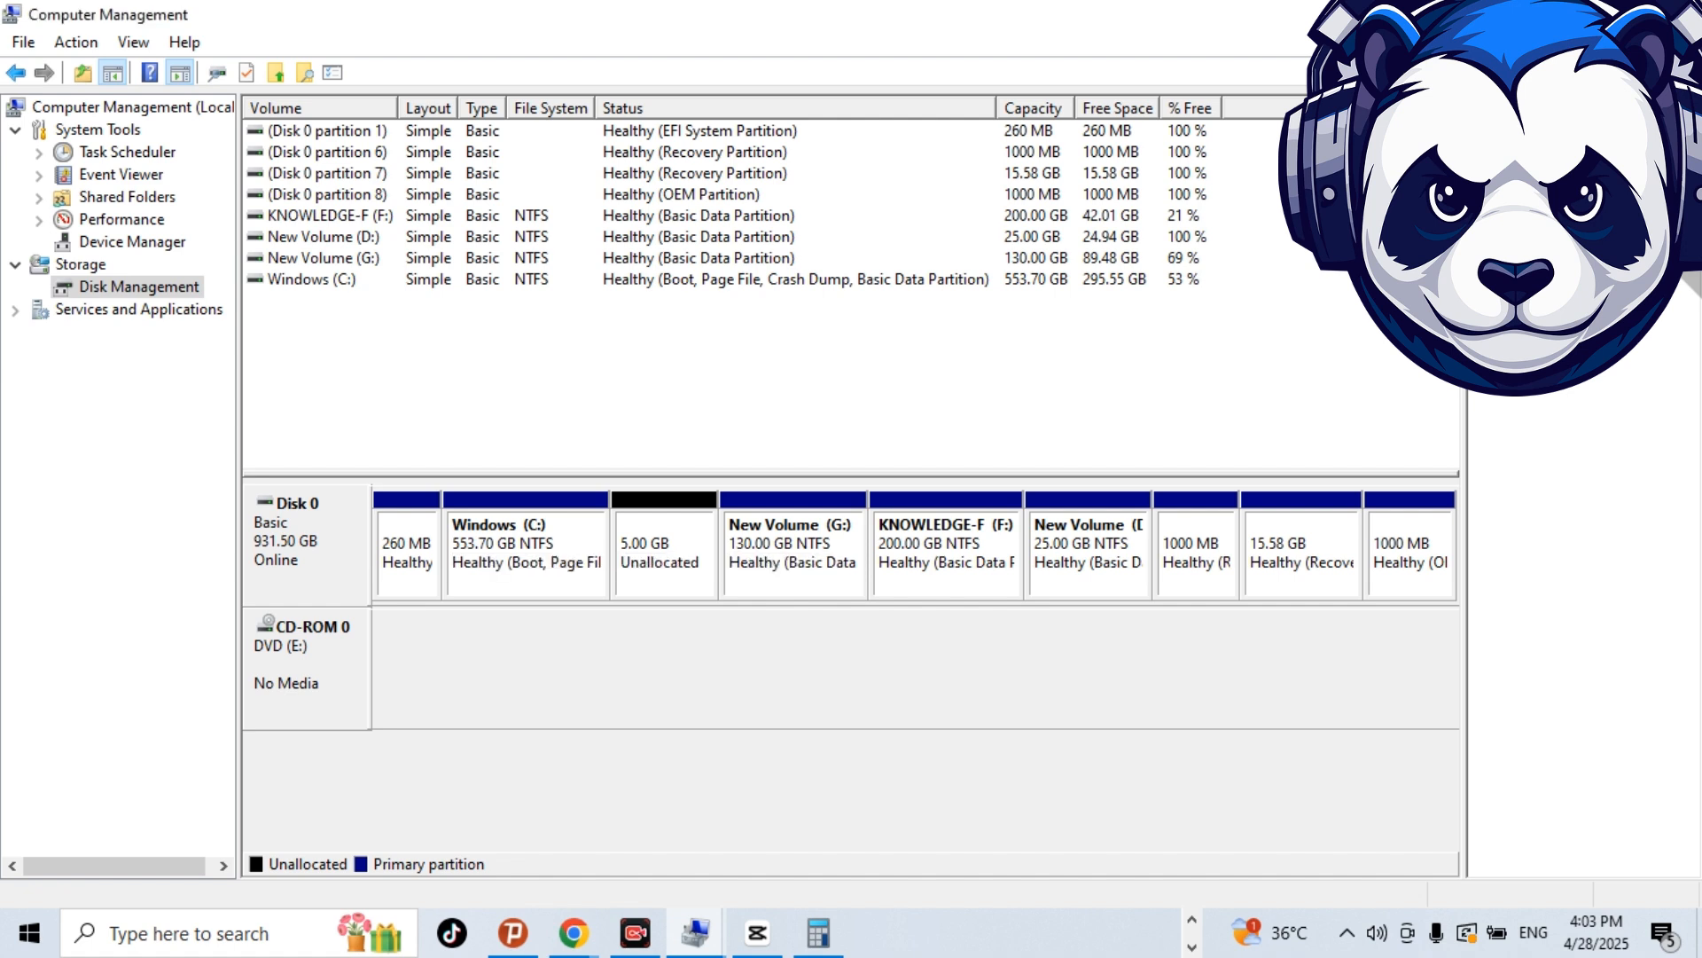
# Extend the Windows (C:) volume in Computer Management with the full 5120 MB of unallocated space on Disk 0.
pyautogui.click(526, 561)
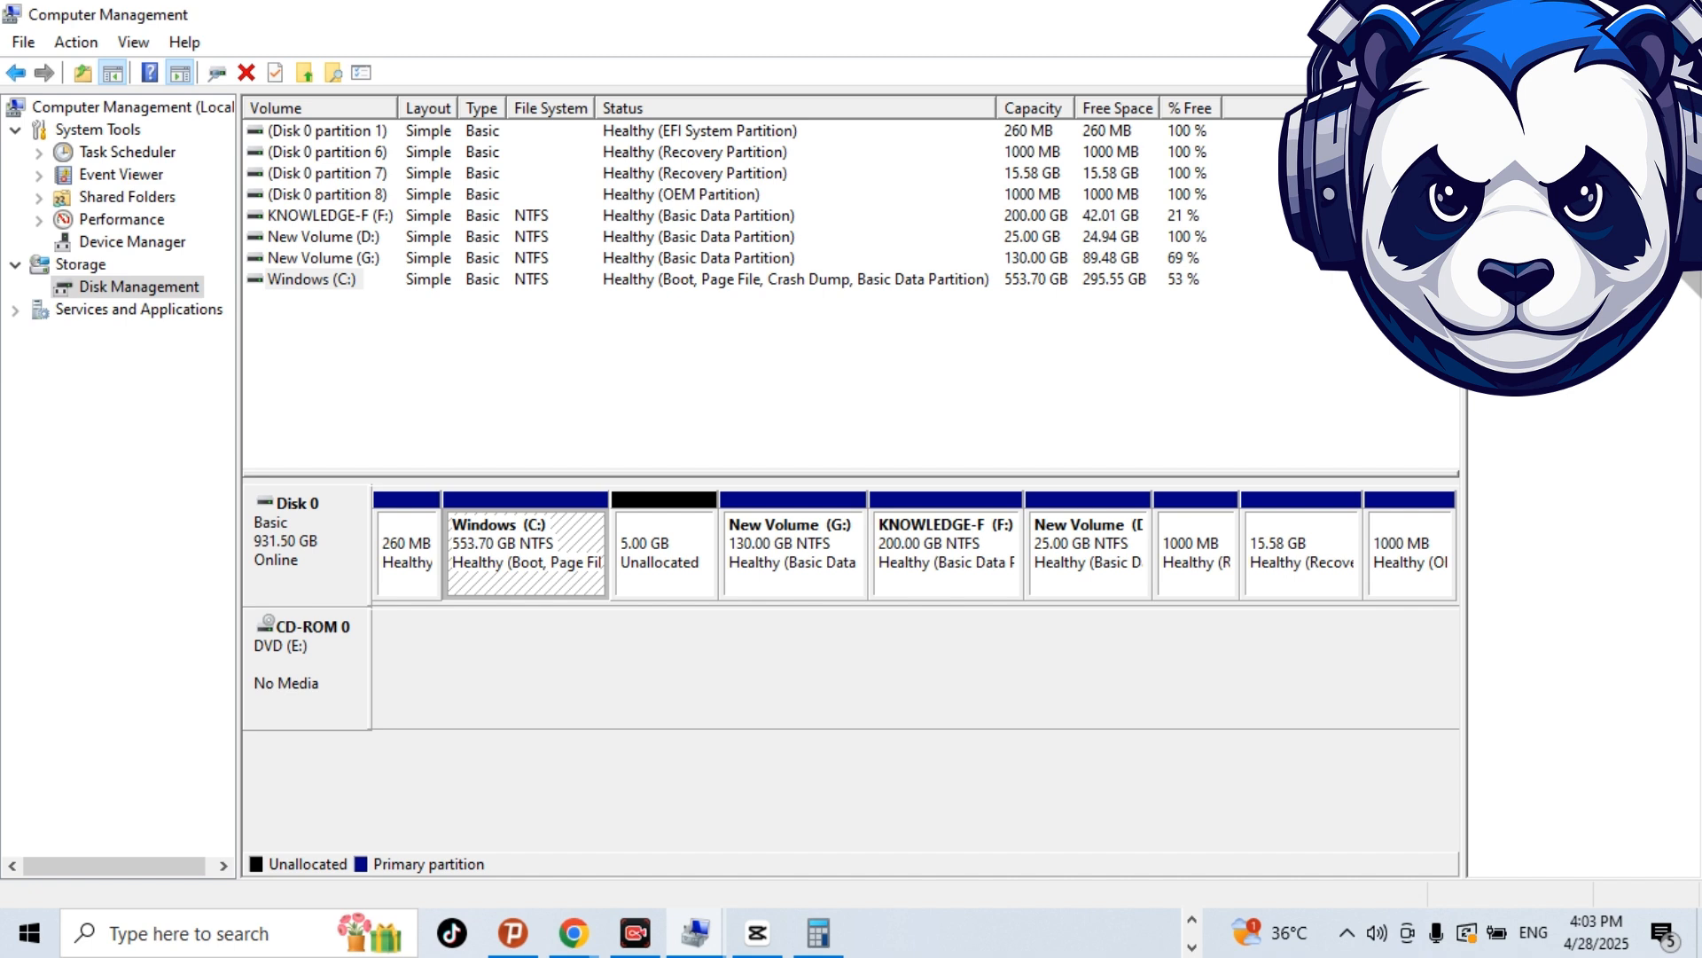
pyautogui.rightClick(549, 511)
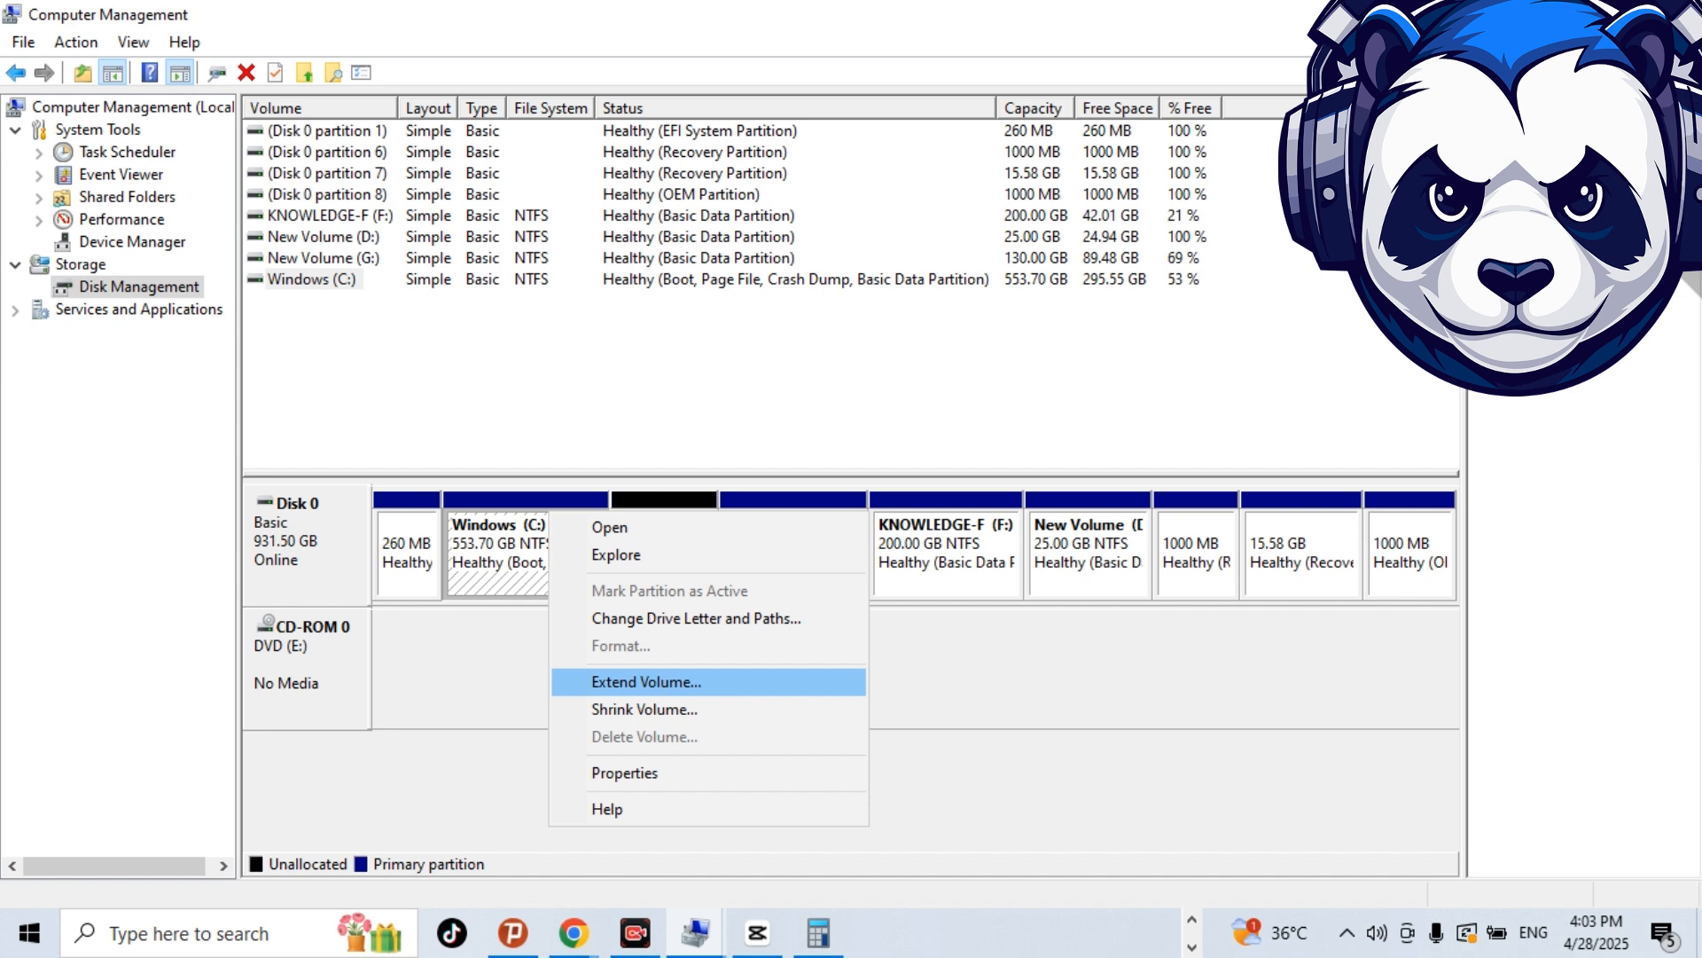
pyautogui.press('Return')
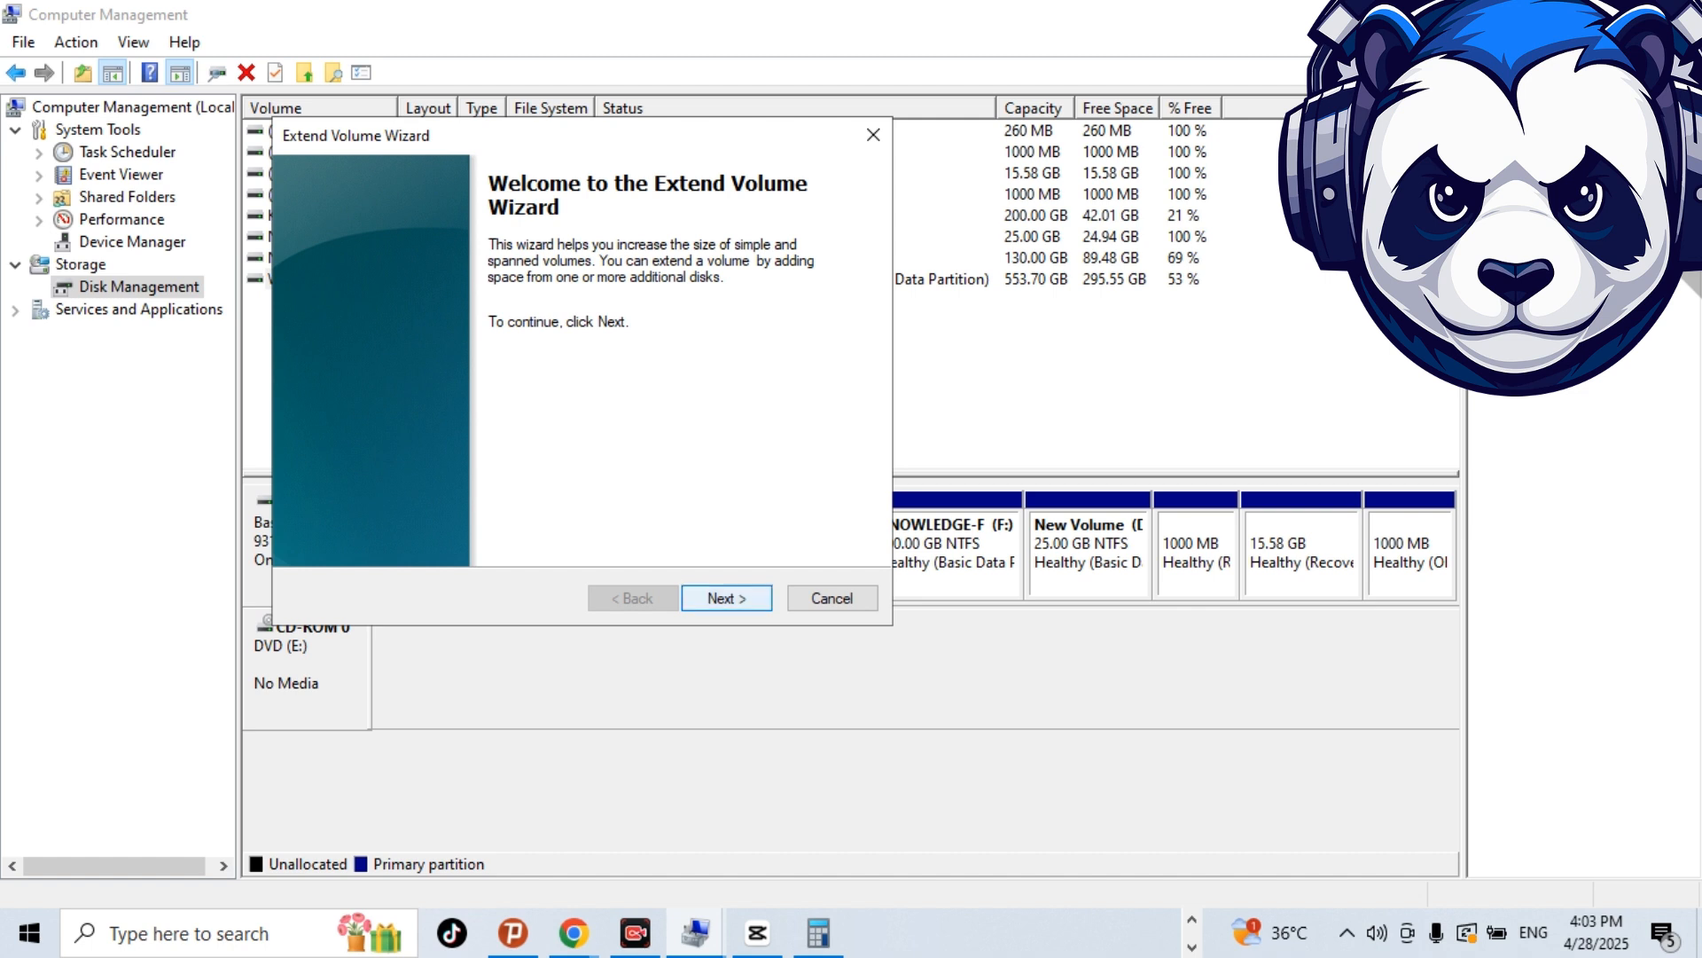
pyautogui.click(726, 597)
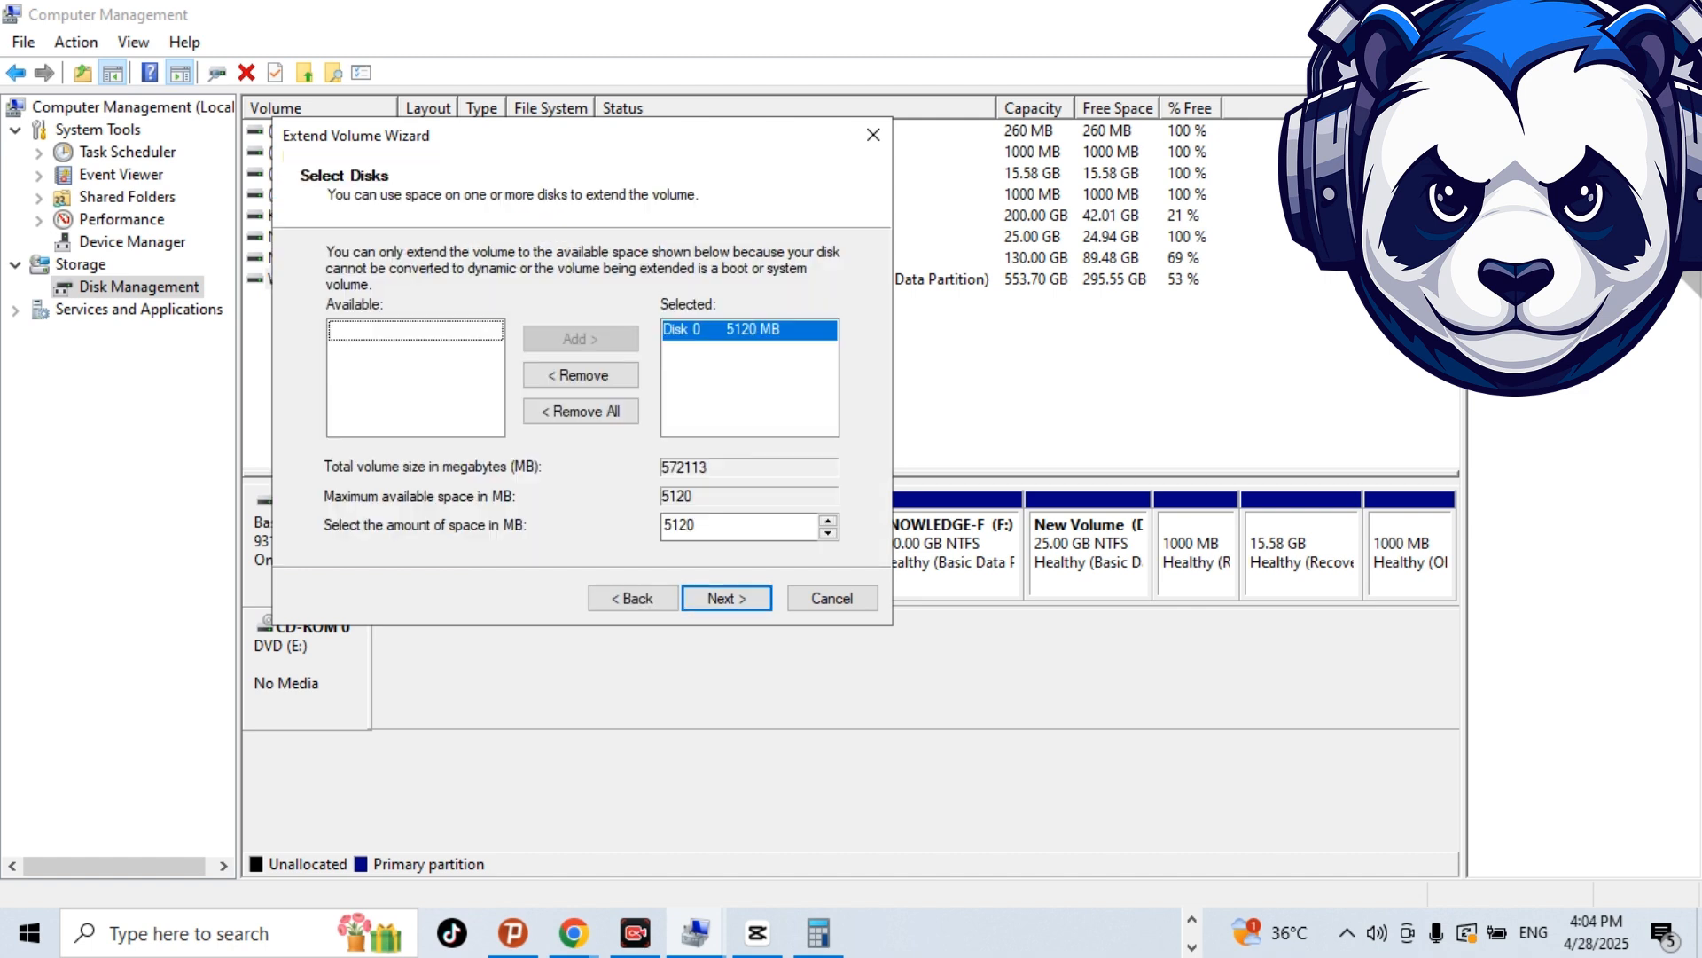
pyautogui.click(726, 598)
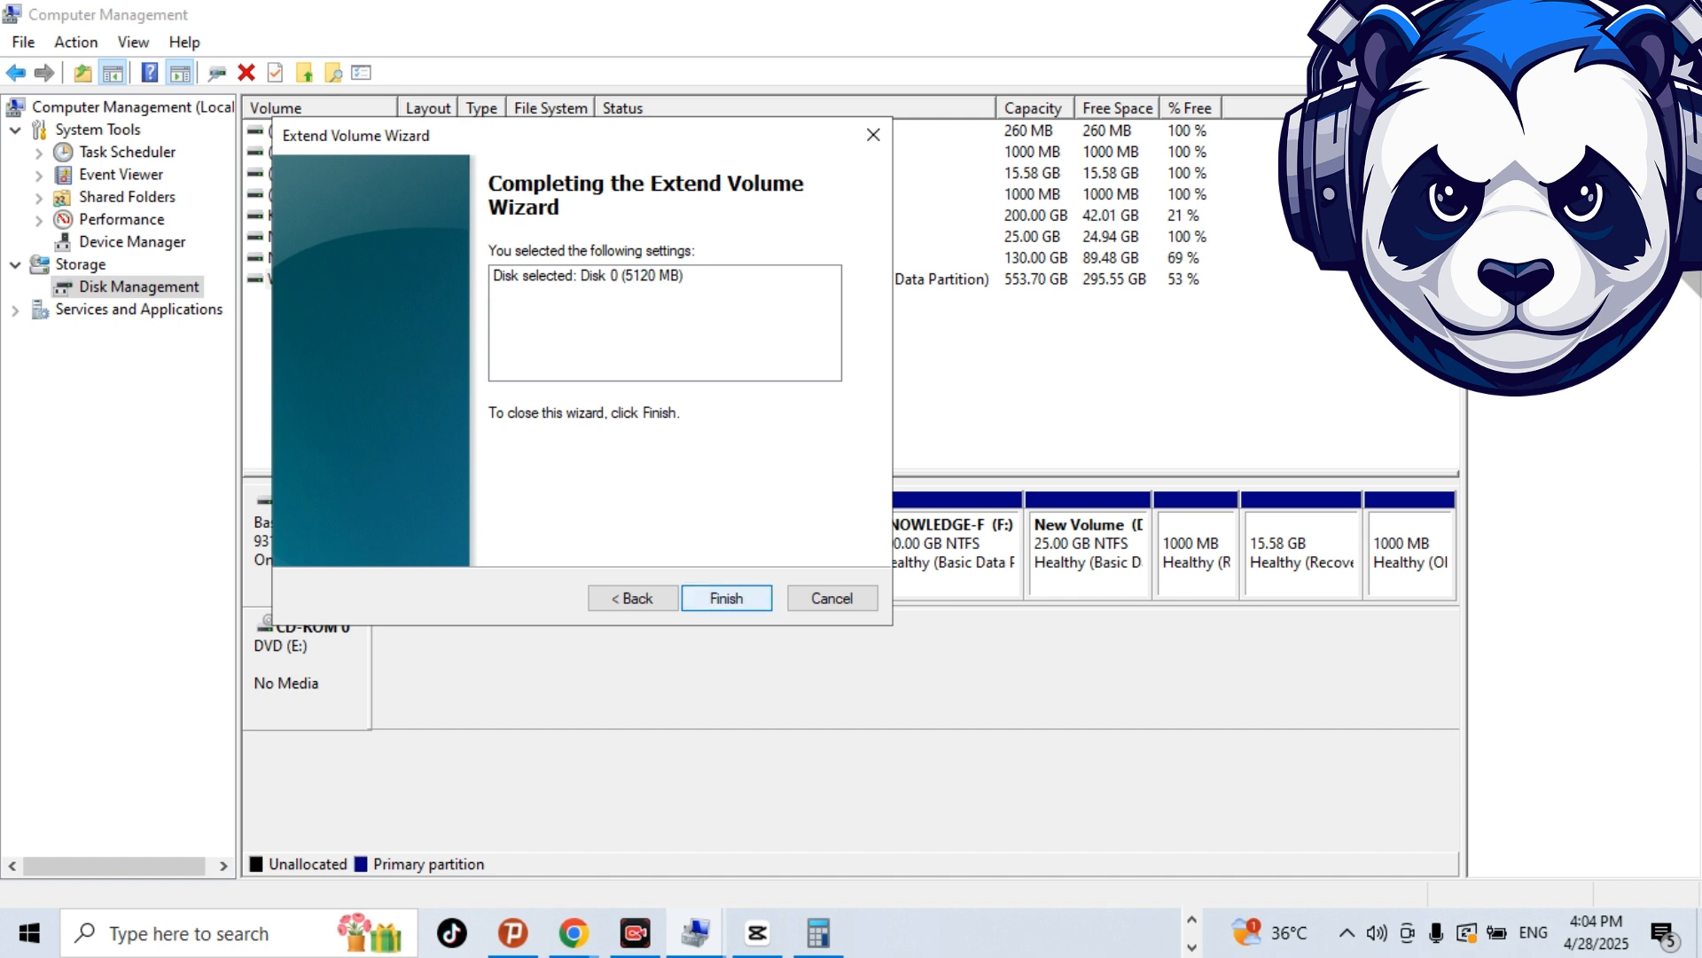
pyautogui.click(726, 598)
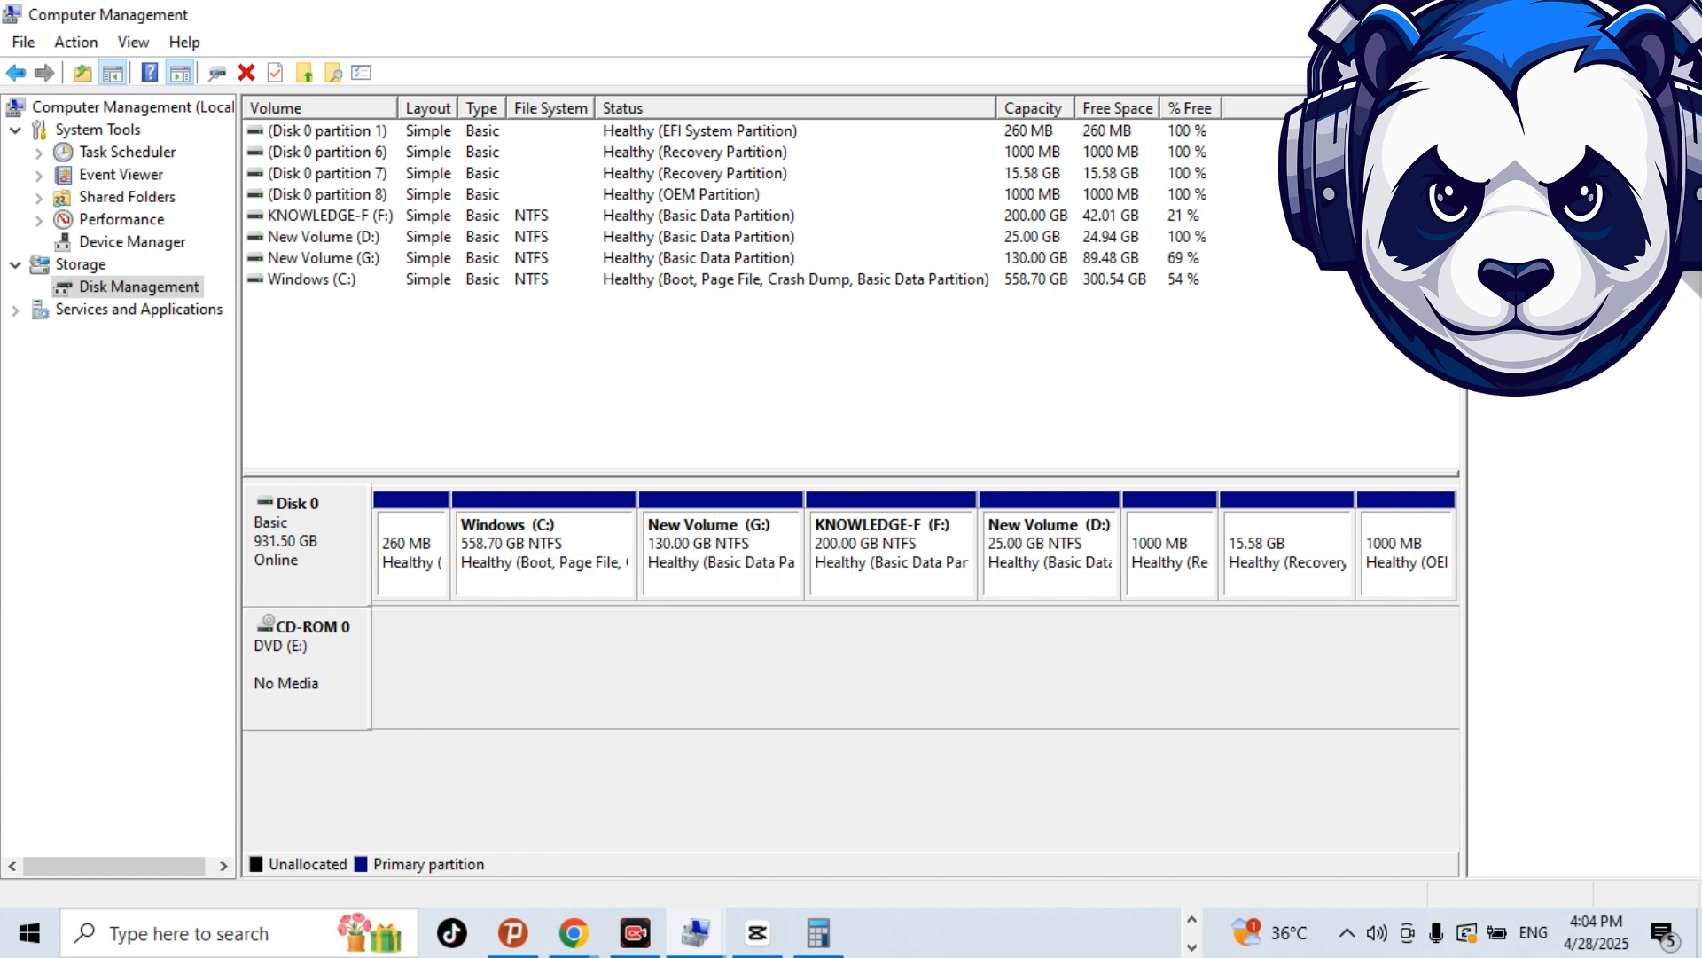
# Select the Windows (C:) and New Volume (G:) partitions on Disk 0 in turn to review the partition layout.
pyautogui.click(545, 563)
pyautogui.click(721, 563)
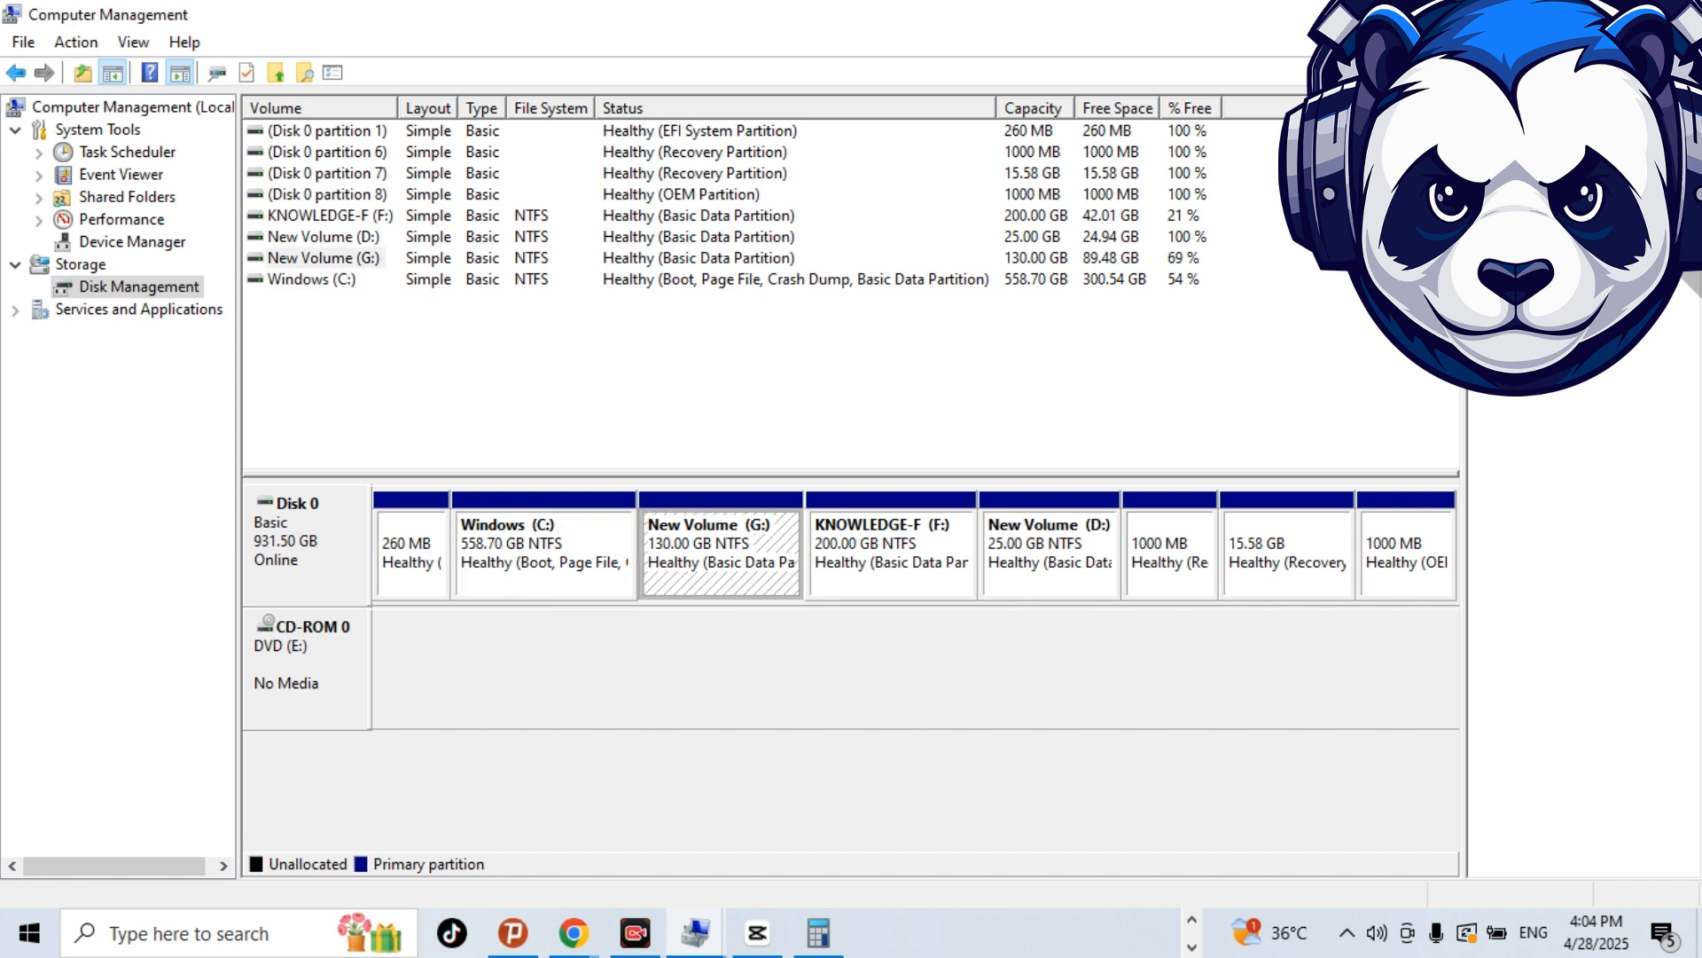
pyautogui.click(544, 562)
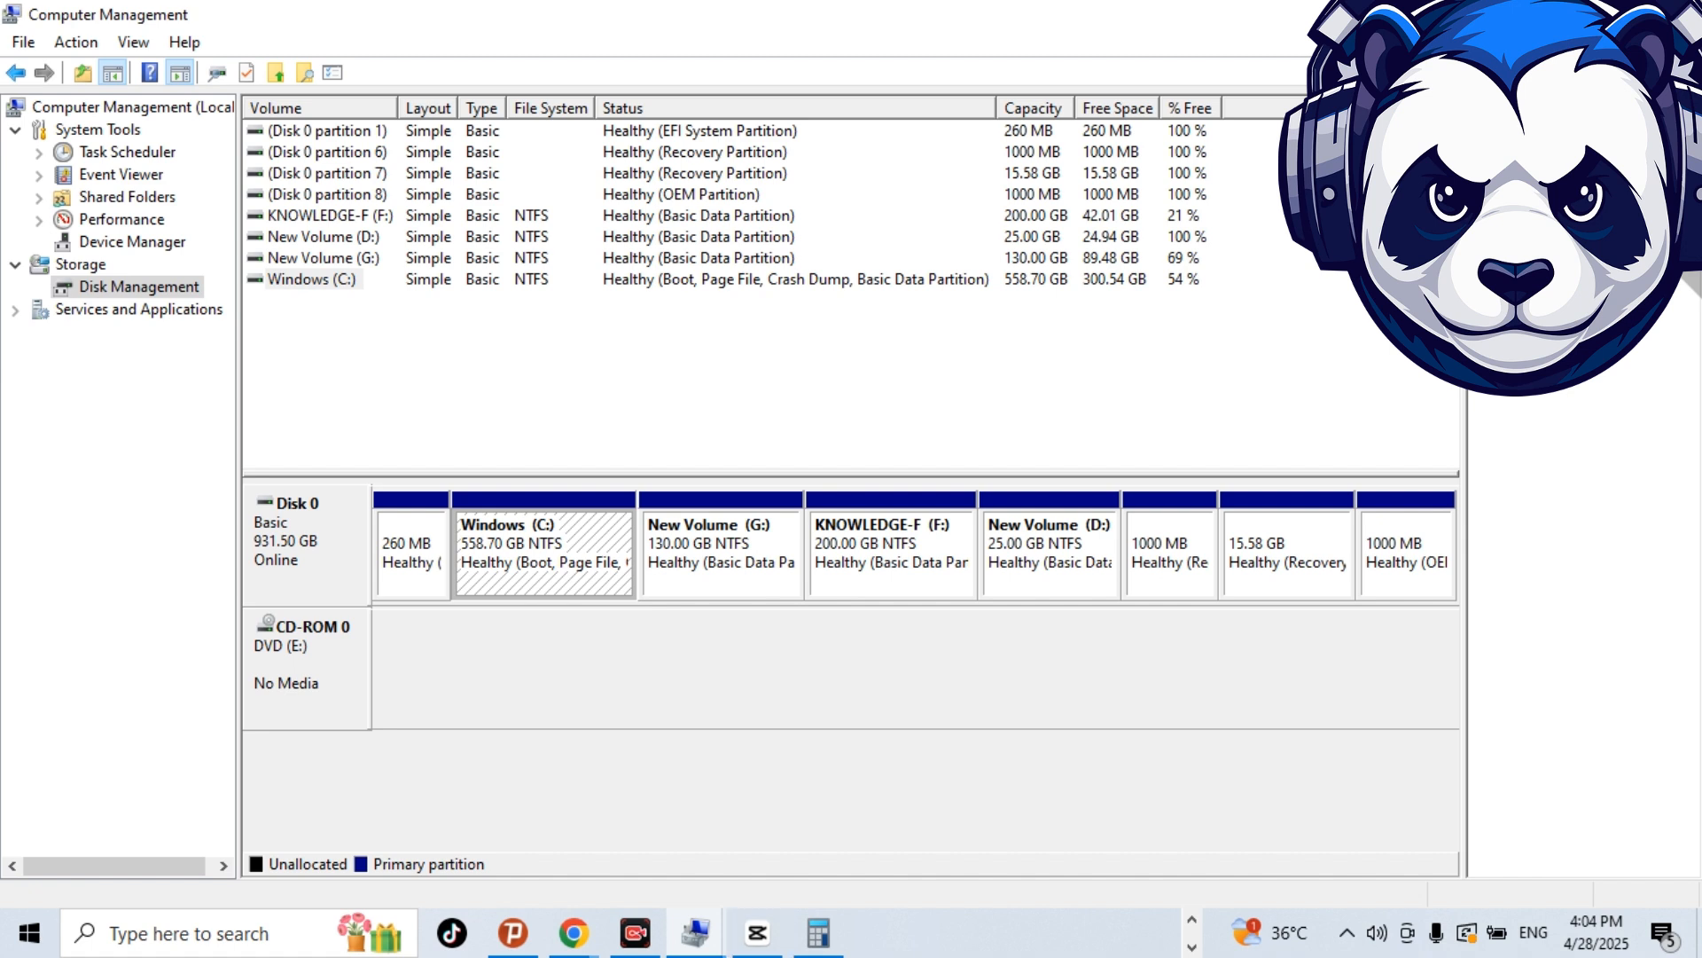
# Open This PC in File Explorer to check the size of Windows (C:), and return to Computer Management.
pyautogui.click(189, 933)
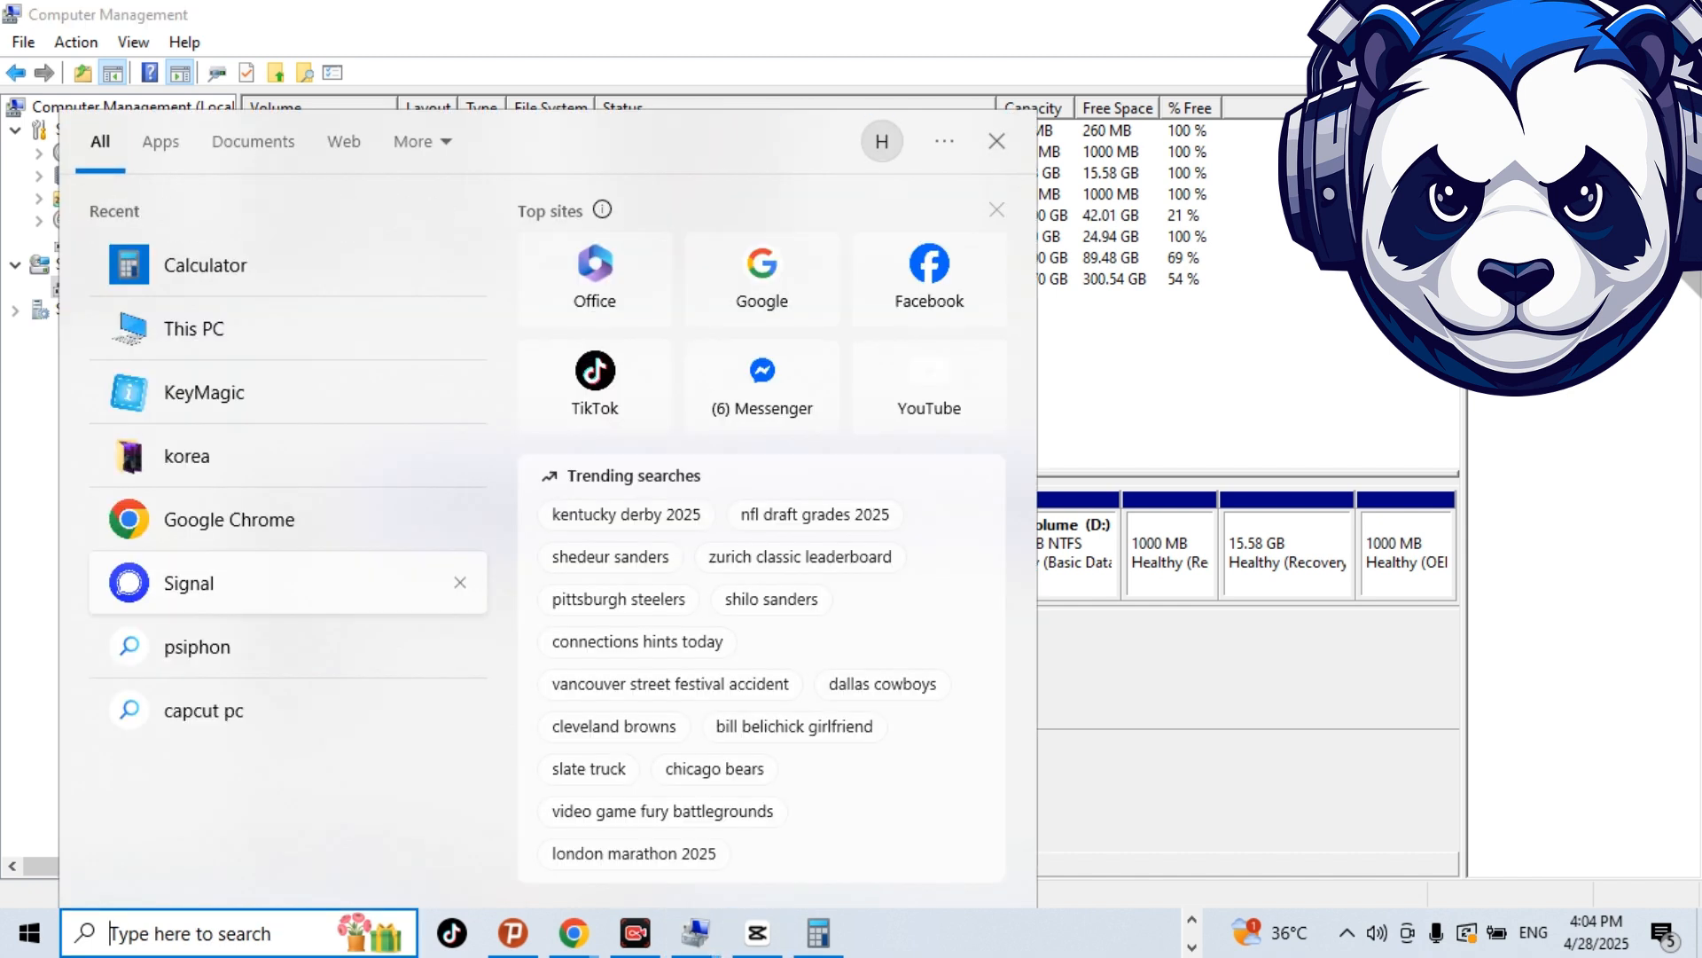
pyautogui.click(194, 328)
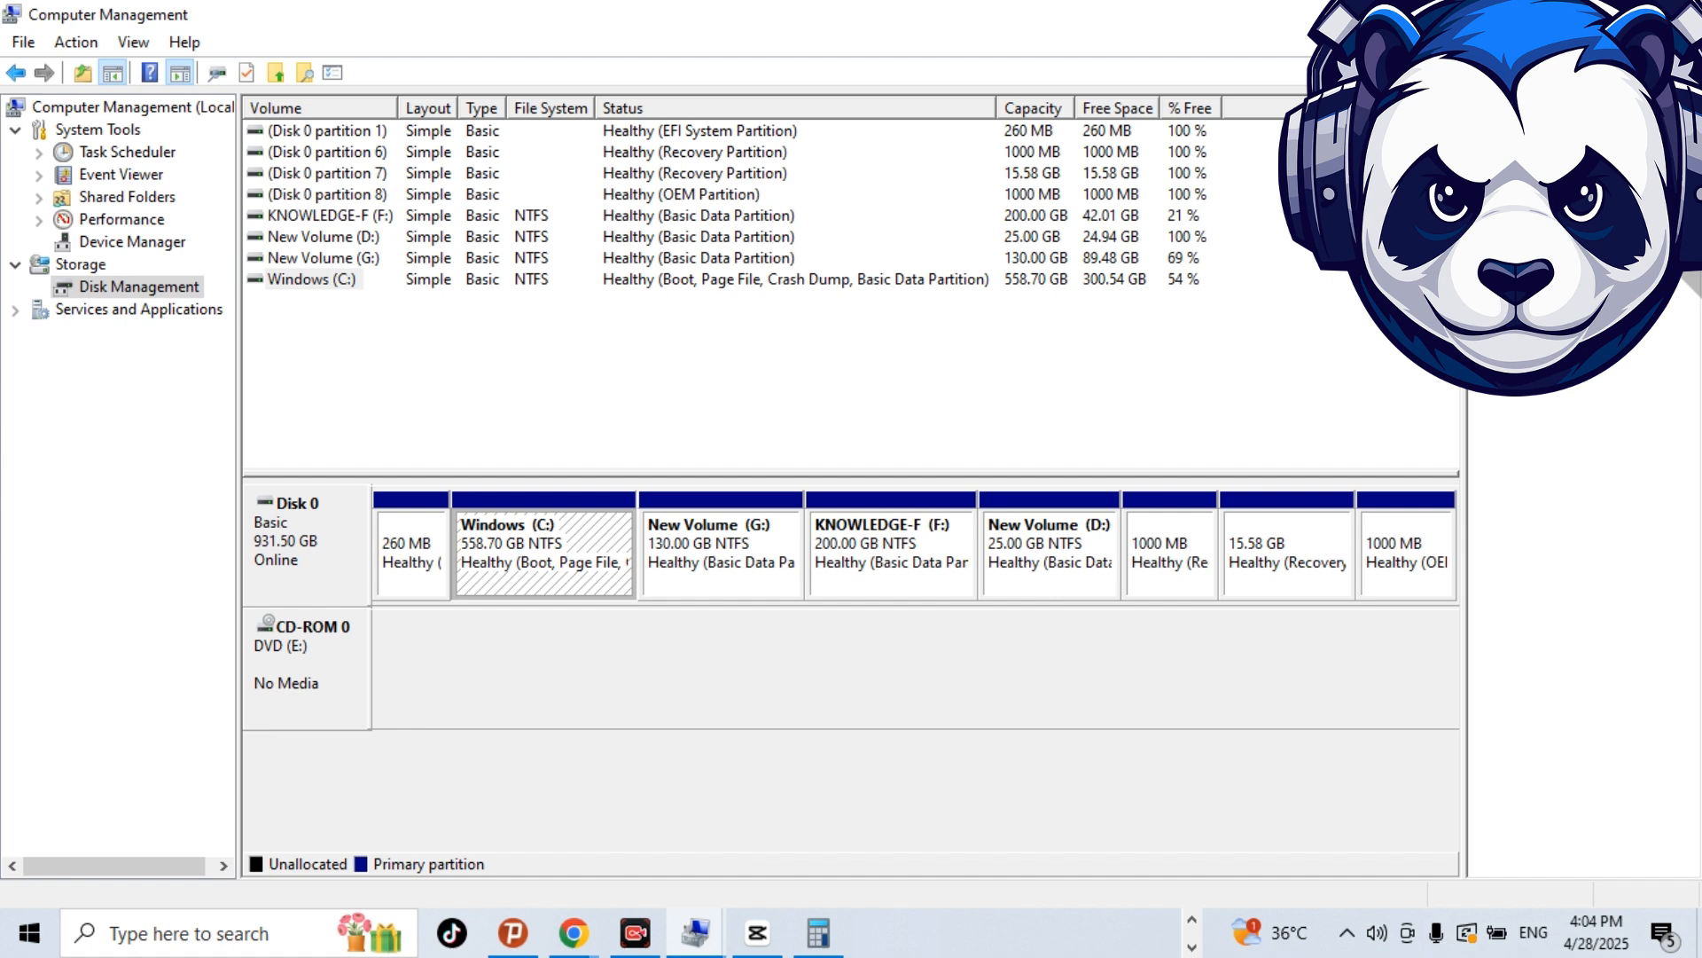
pyautogui.click(1085, 562)
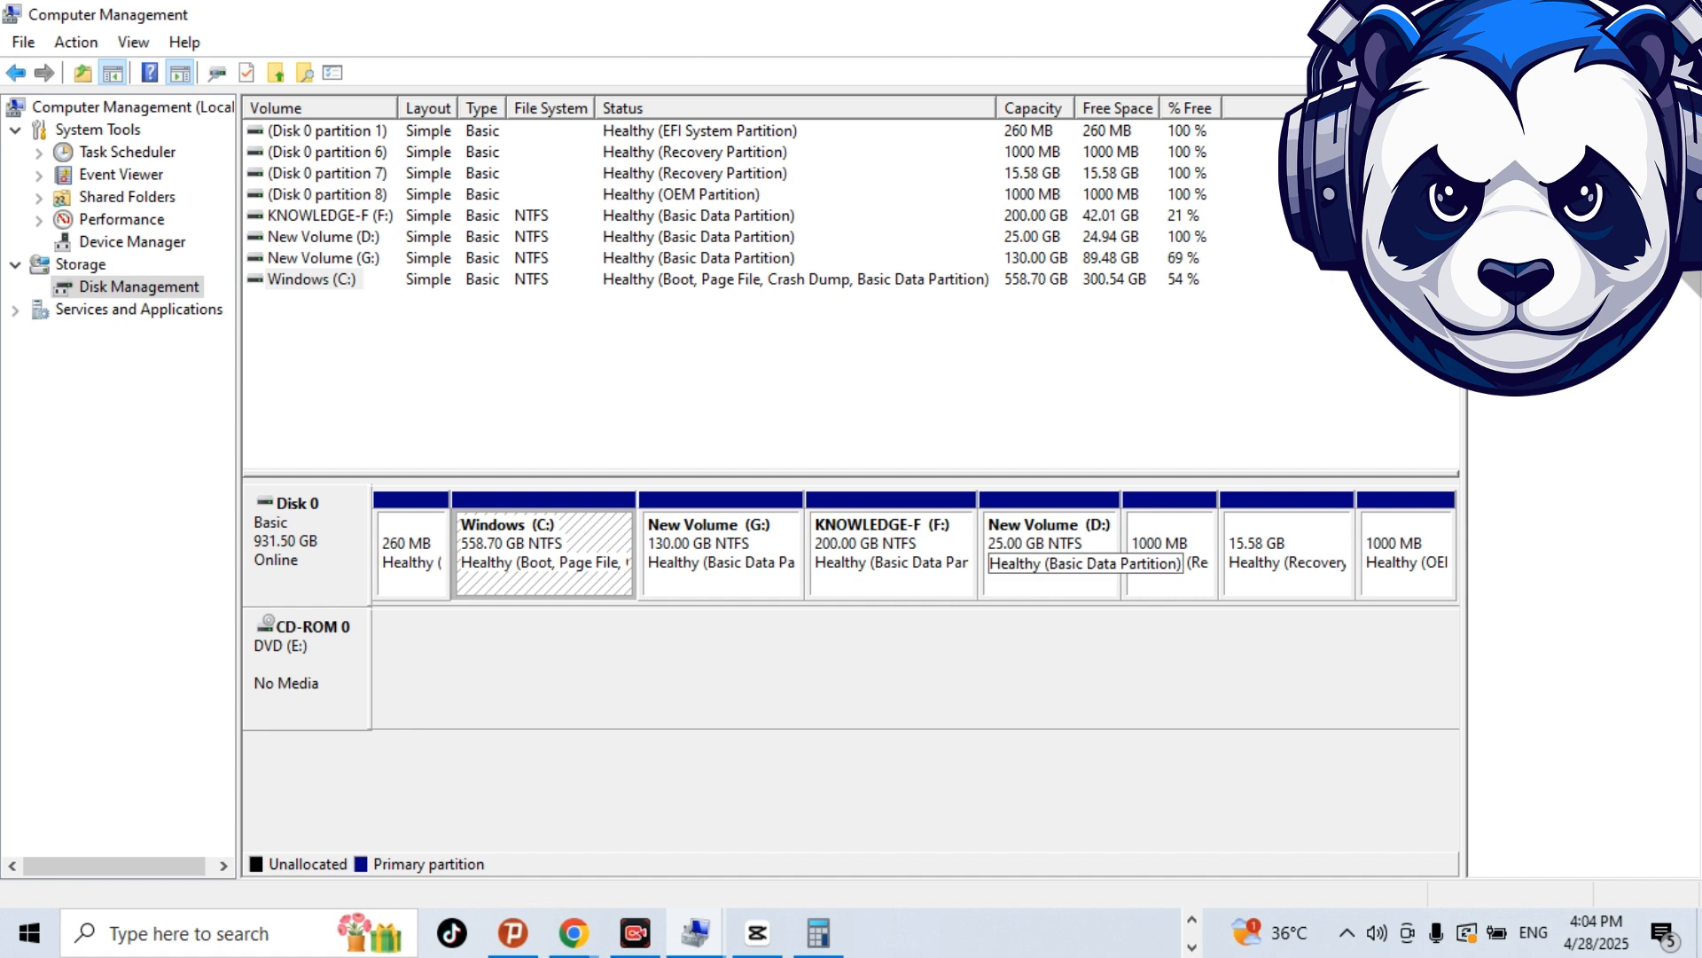